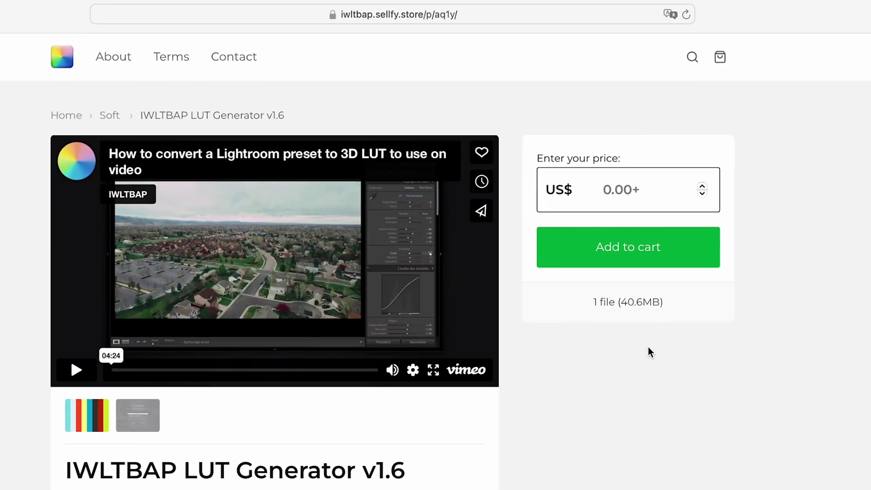
# - Enter 0 US$ as the price for IWLTBAP LUT Generator v1.6
pyautogui.click(622, 193)
pyautogui.write('0')
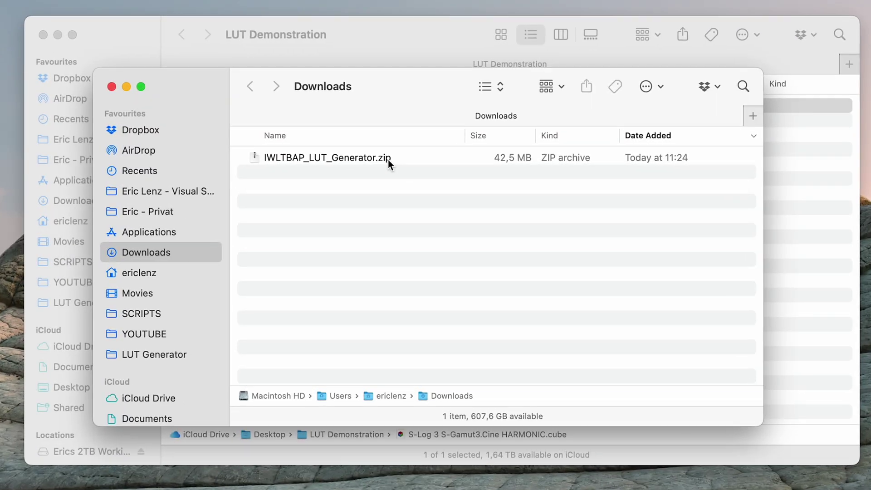
# - Extract IWLTBAP_LUT_Generator.zip in Downloads and open the extracted LUT Generator (Mac) folder
pyautogui.doubleClick(412, 159)
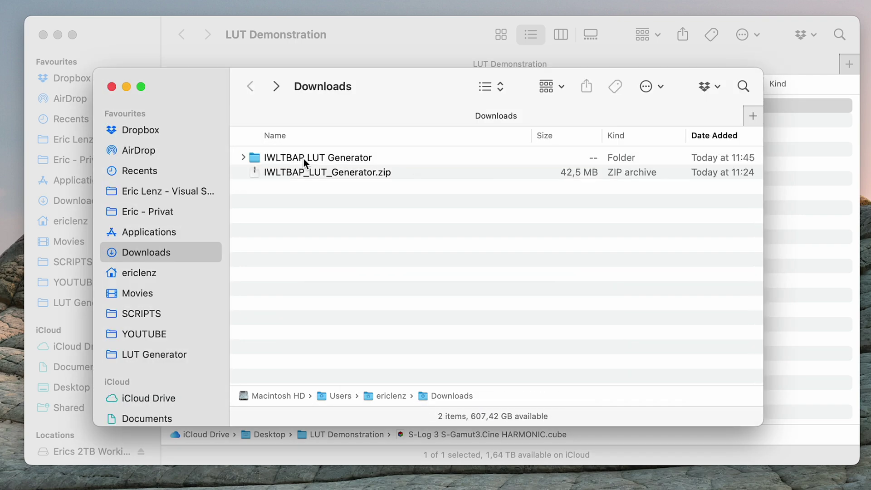
pyautogui.doubleClick(304, 159)
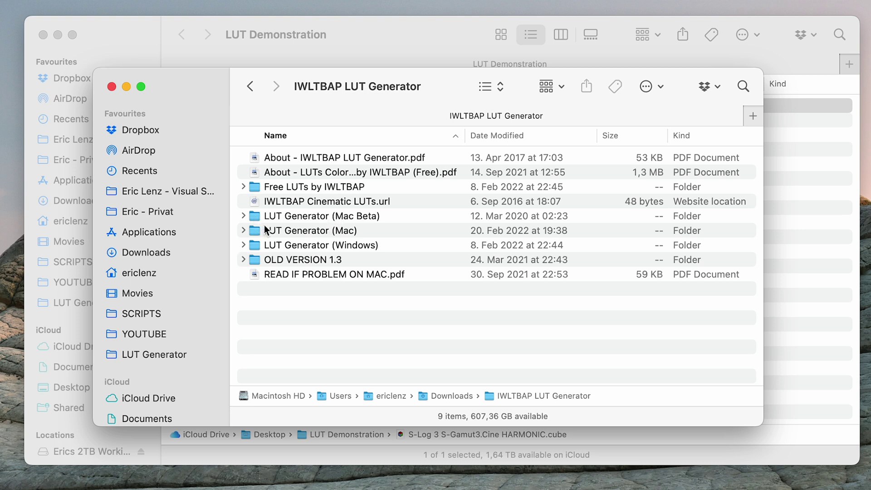
pyautogui.doubleClick(250, 232)
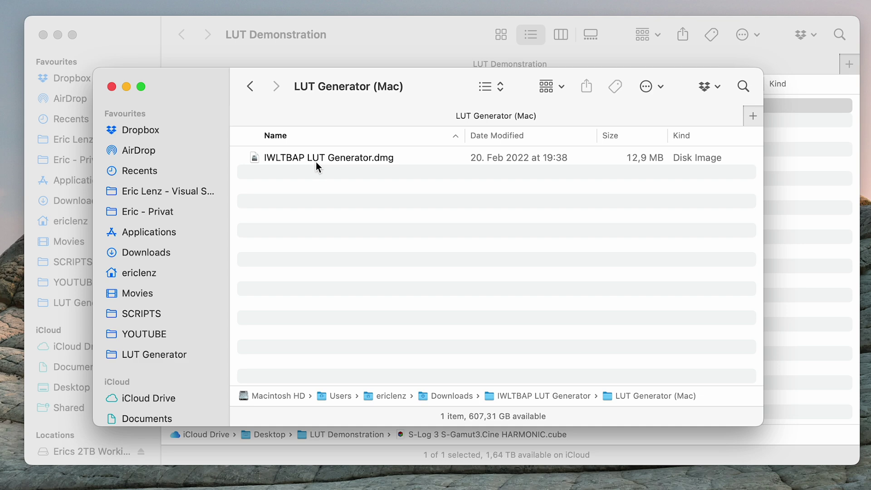
# - Open the IWLTBAP LUT Generator.dmg disk image
pyautogui.click(318, 167)
pyautogui.rightClick(327, 163)
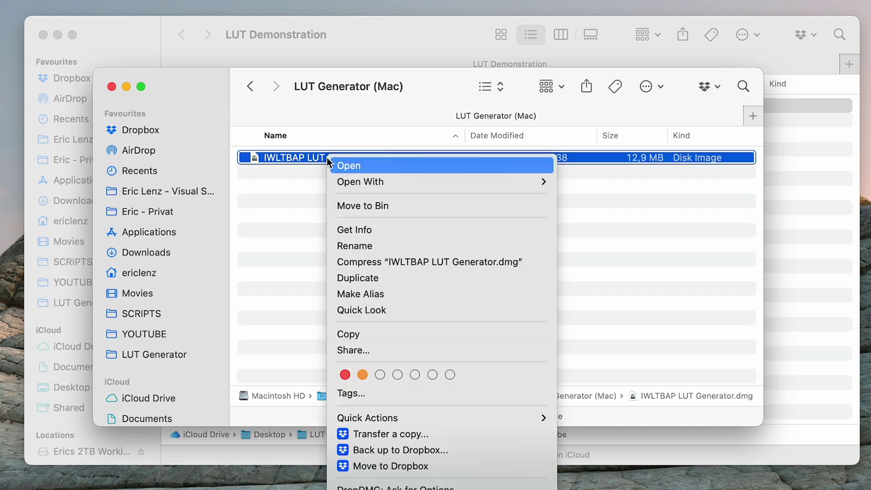
pyautogui.click(363, 169)
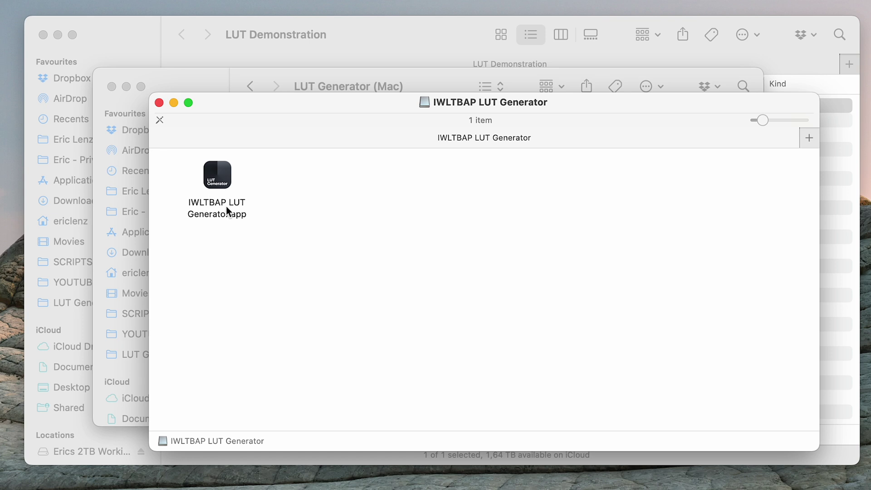
# - Launch IWLTBAP LUT Generator.app from the disk image, allow it to open, and quit it
pyautogui.rightClick(220, 188)
pyautogui.click(247, 192)
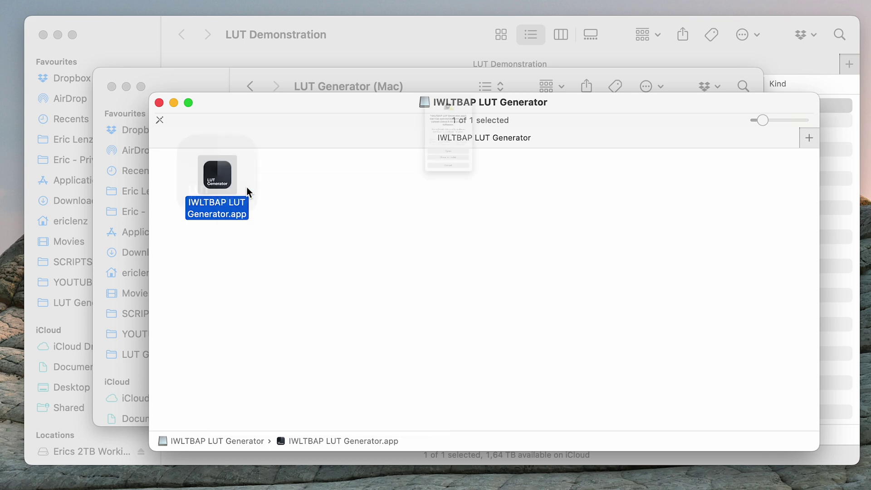
pyautogui.click(488, 206)
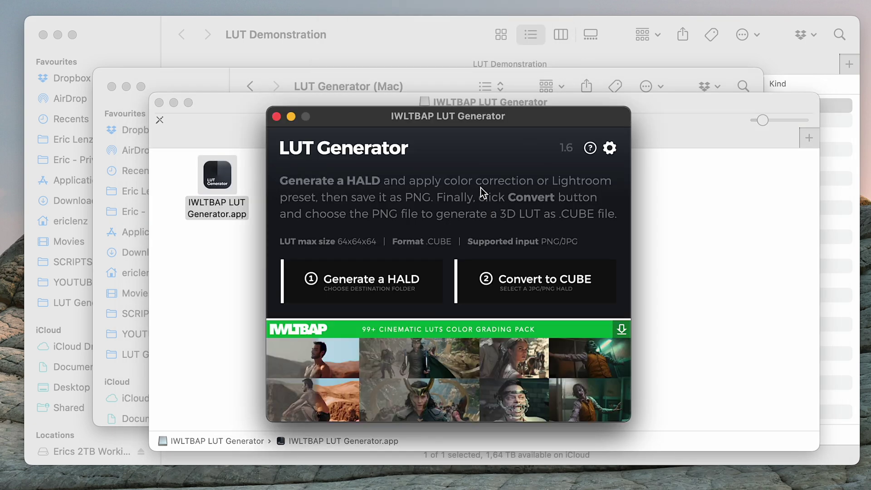
pyautogui.press('super+q')
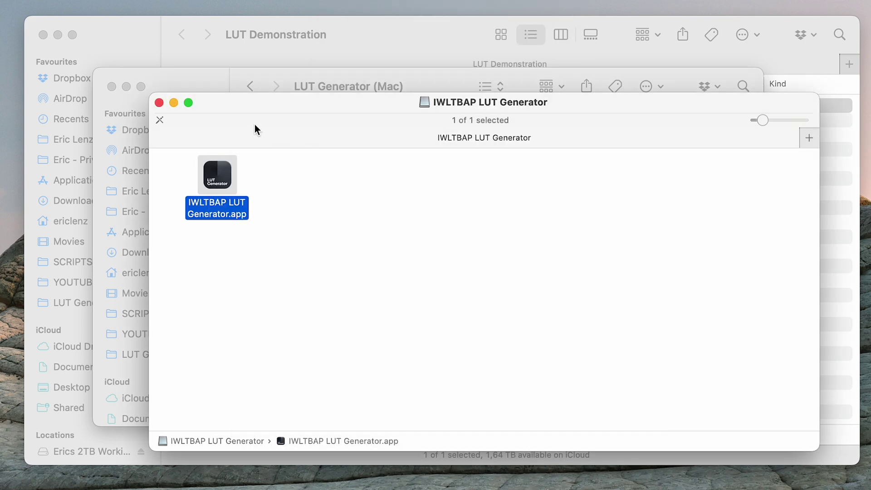
# - Try to copy IWLTBAP LUT Generator.app into the Applications folder, without replacing the existing copy
pyautogui.moveTo(222, 177); pyautogui.dragTo(68, 180)
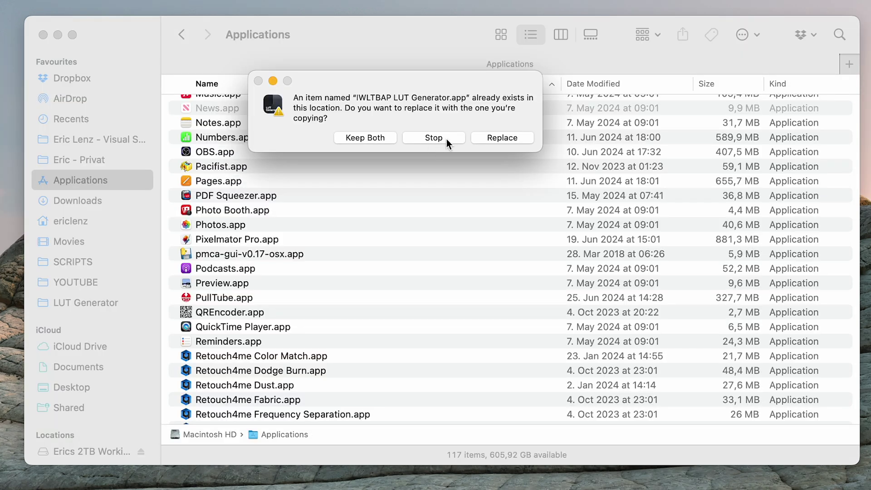
pyautogui.click(448, 139)
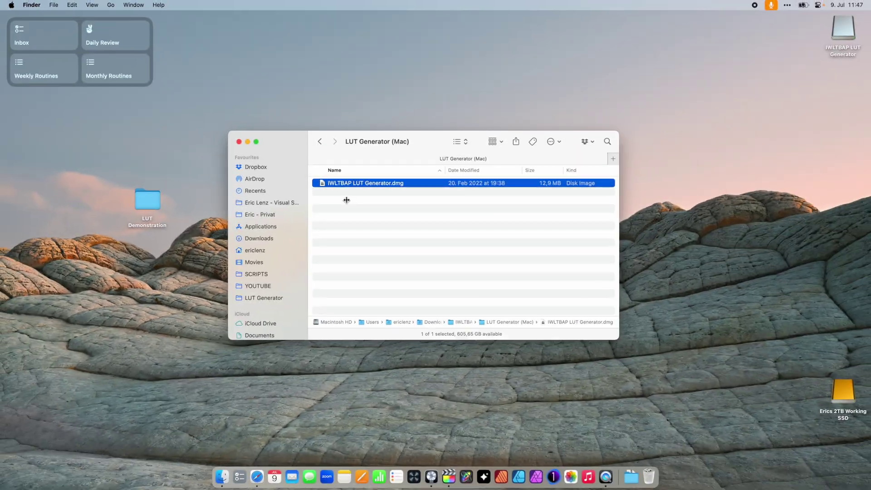
# - Launch the installed IWLTBAP LUT Generator and check the HALD size in its preferences
pyautogui.press('F4')
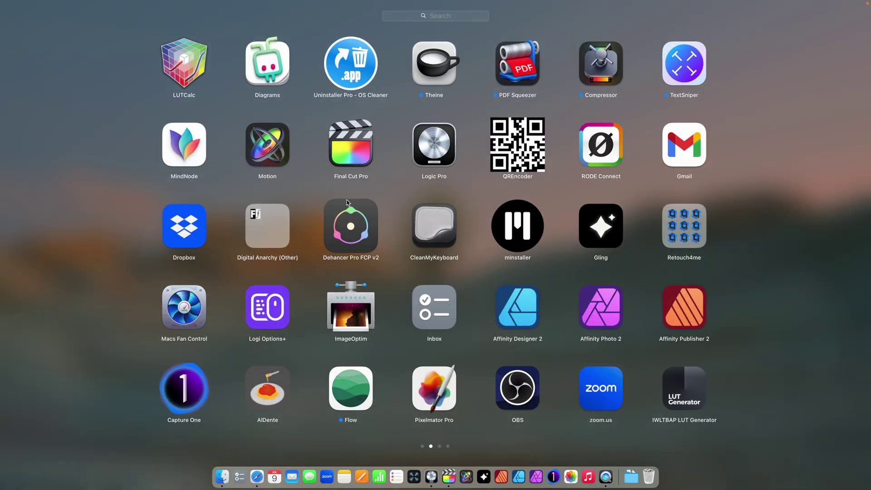
pyautogui.click(676, 382)
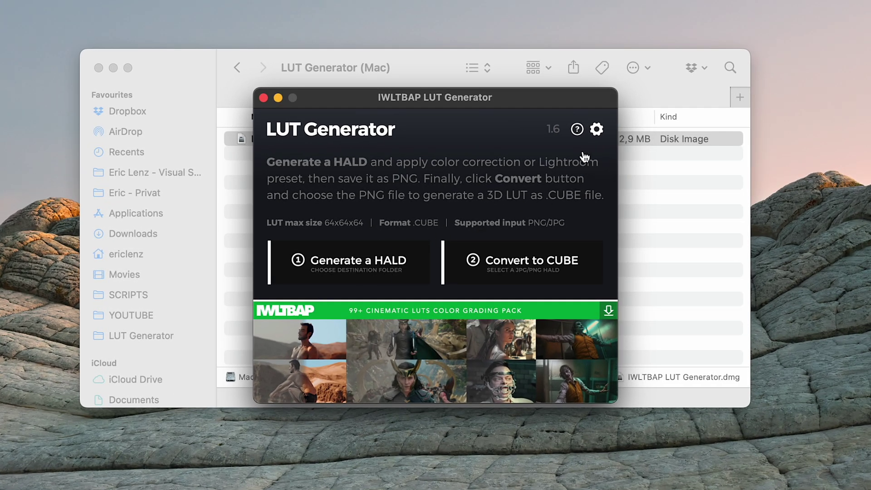
pyautogui.click(597, 130)
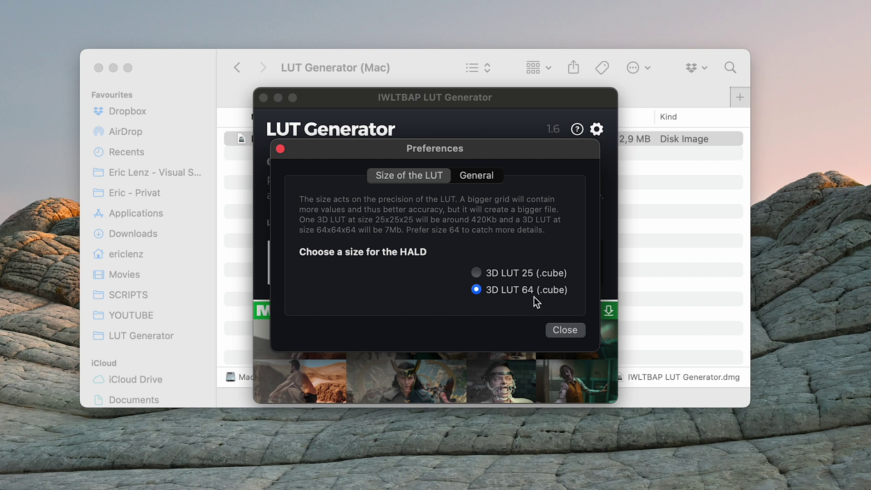
pyautogui.click(566, 330)
# - Generate a HALD image in the LUT Demonstration folder
pyautogui.click(370, 268)
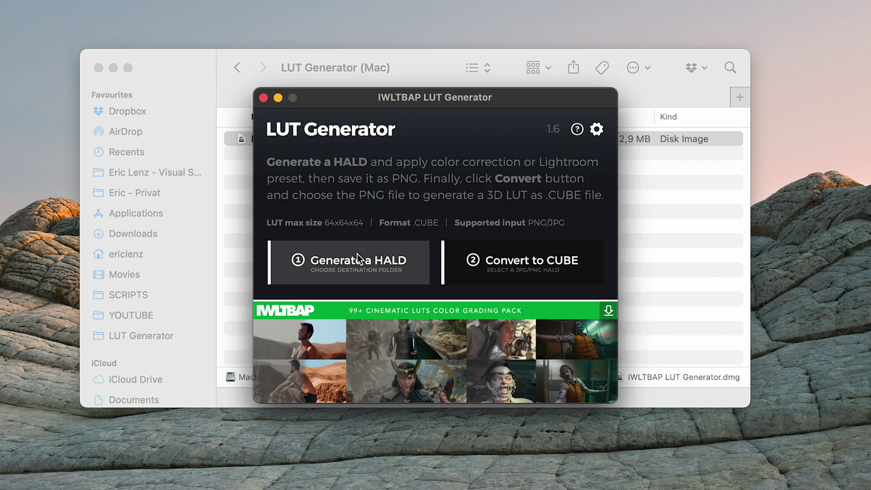
pyautogui.doubleClick(362, 33)
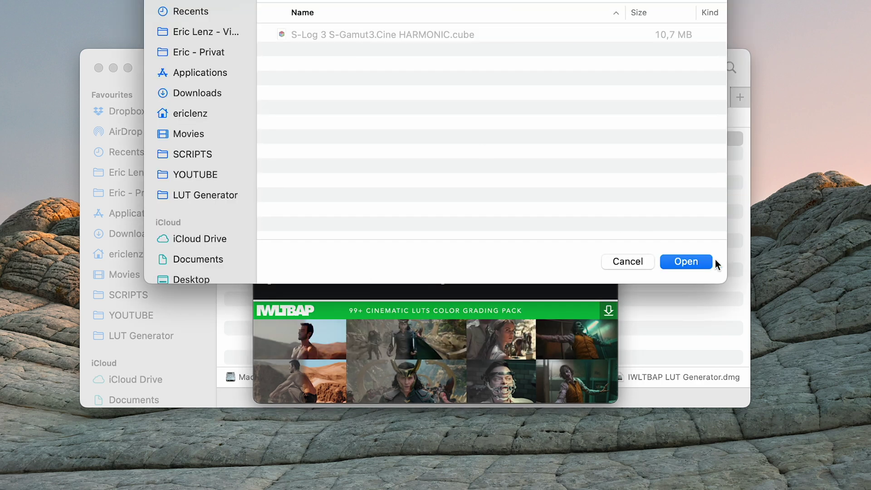
pyautogui.click(700, 262)
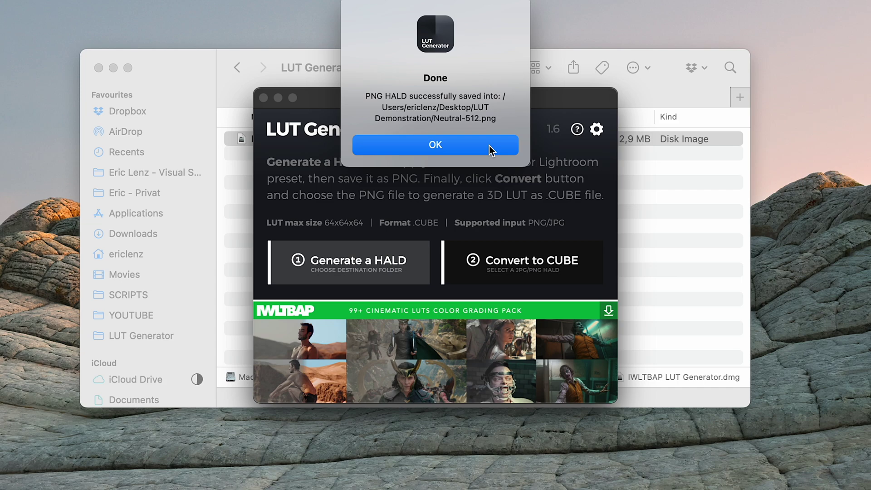
pyautogui.click(489, 145)
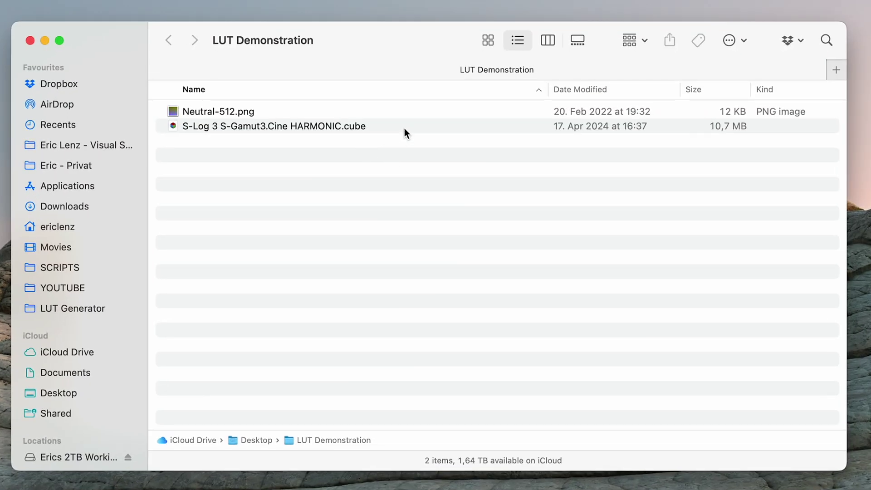
# - Open S-Log 3 S-Gamut3.Cine HARMONIC.cube in TextEdit and examine its header and table of values
pyautogui.click(404, 128)
pyautogui.rightClick(411, 128)
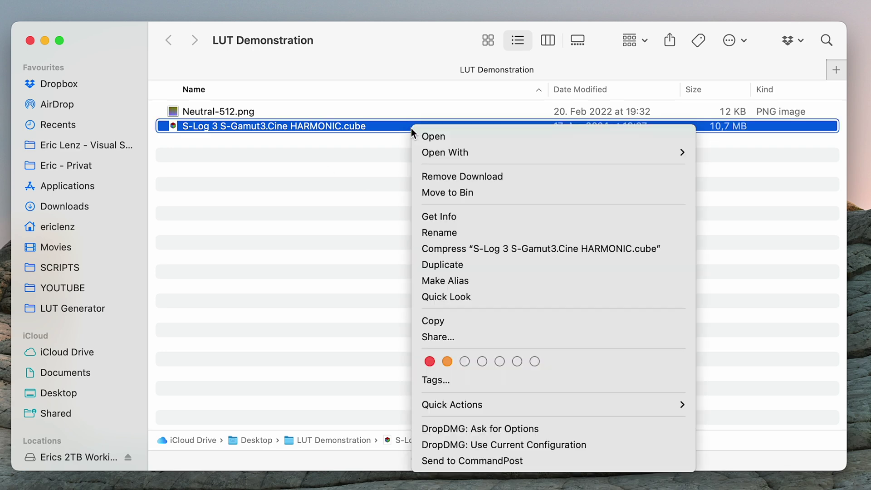
pyautogui.moveTo(428, 156)
pyautogui.click(746, 225)
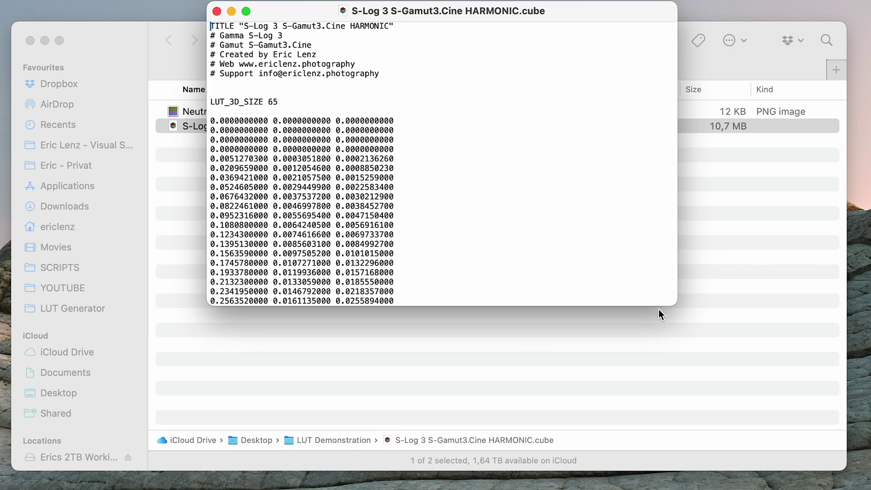
pyautogui.moveTo(677, 305); pyautogui.dragTo(817, 415)
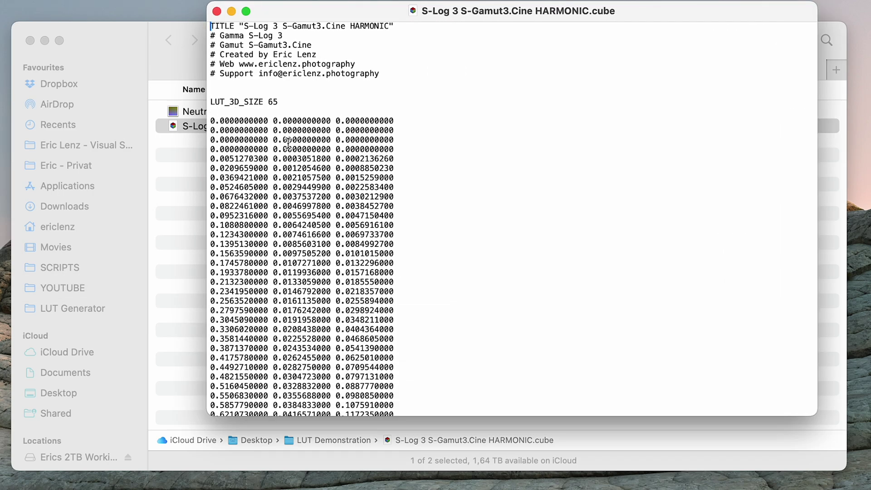
pyautogui.scroll(-15, 676, 132)
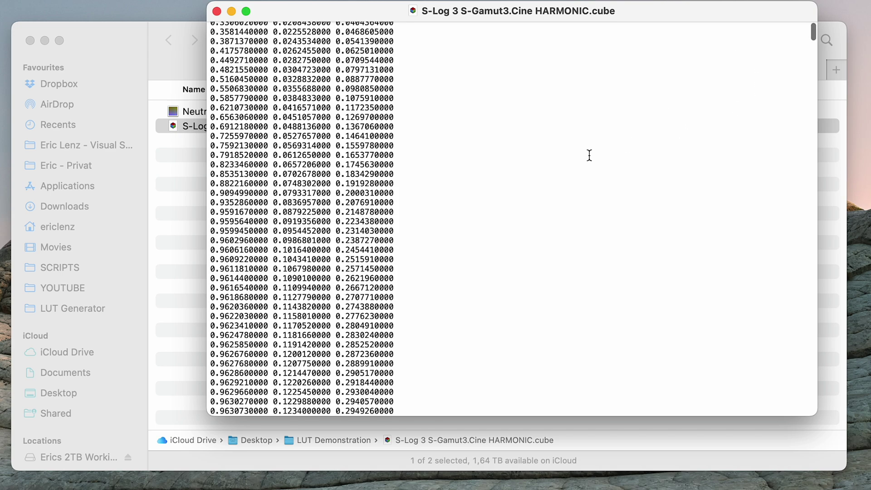
pyautogui.moveTo(814, 36); pyautogui.dragTo(825, 5)
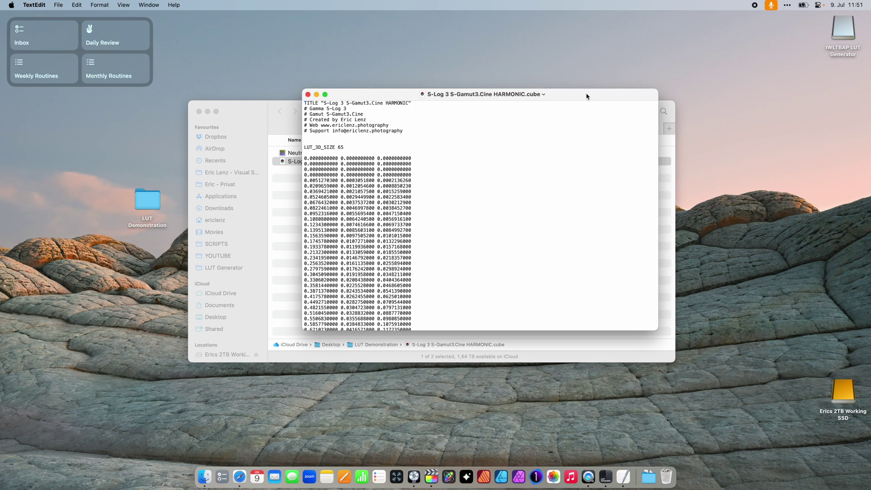
# - Open S-Log 3 S-Gamut3.Cine HARMONIC.cube in Lattice and display the LUT as a 3D cube in an enlarged window
pyautogui.moveTo(587, 96); pyautogui.dragTo(361, 193)
pyautogui.click(509, 171)
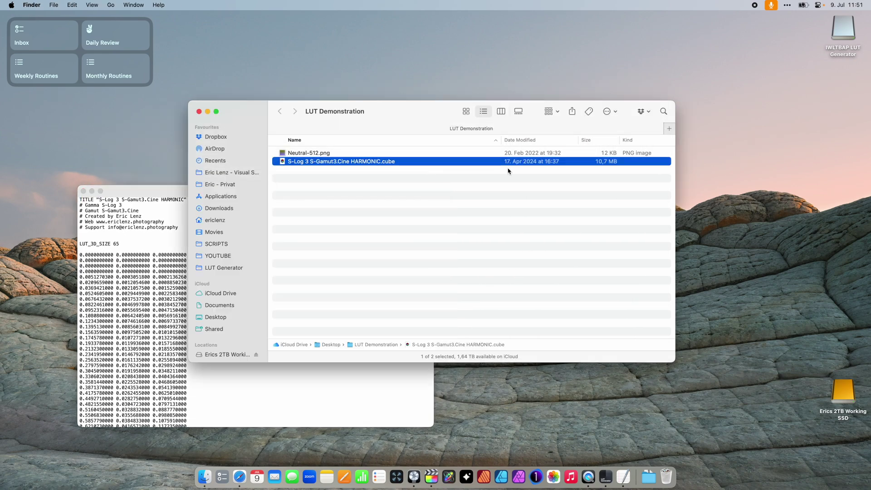
pyautogui.rightClick(390, 162)
pyautogui.moveTo(430, 177)
pyautogui.click(581, 178)
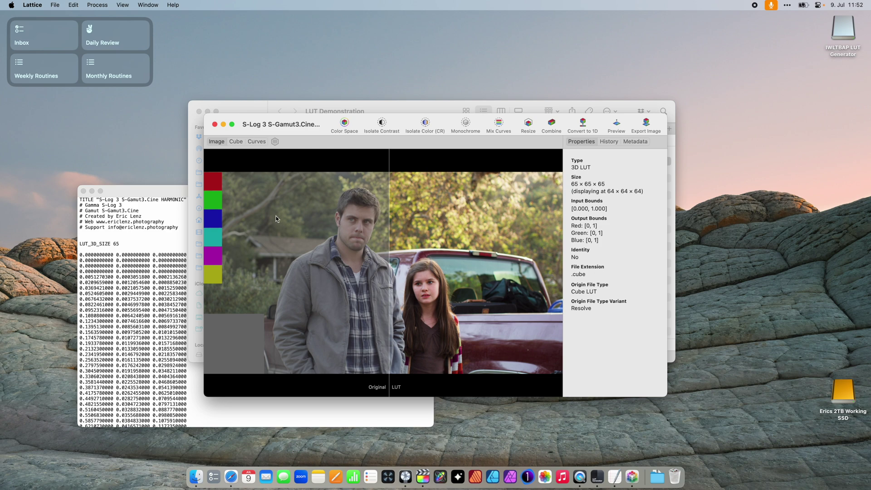
pyautogui.click(236, 142)
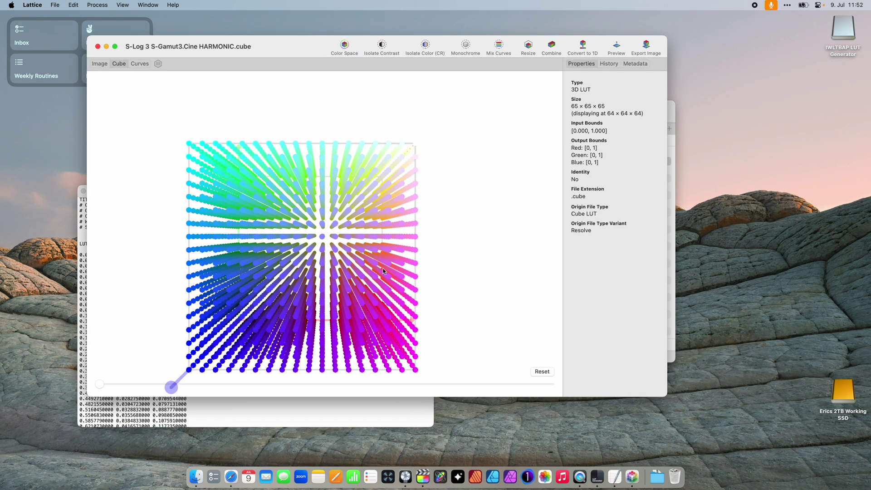
pyautogui.moveTo(666, 393); pyautogui.dragTo(838, 465)
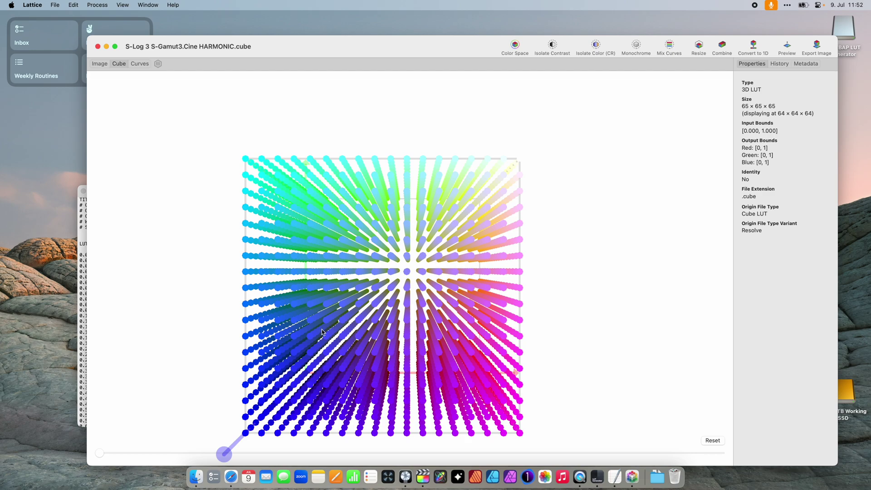
# - Examine the LUT's 3D cube from several sides, including its red, green and blue axes and the black corner where they meet
pyautogui.moveTo(308, 335); pyautogui.dragTo(344, 106)
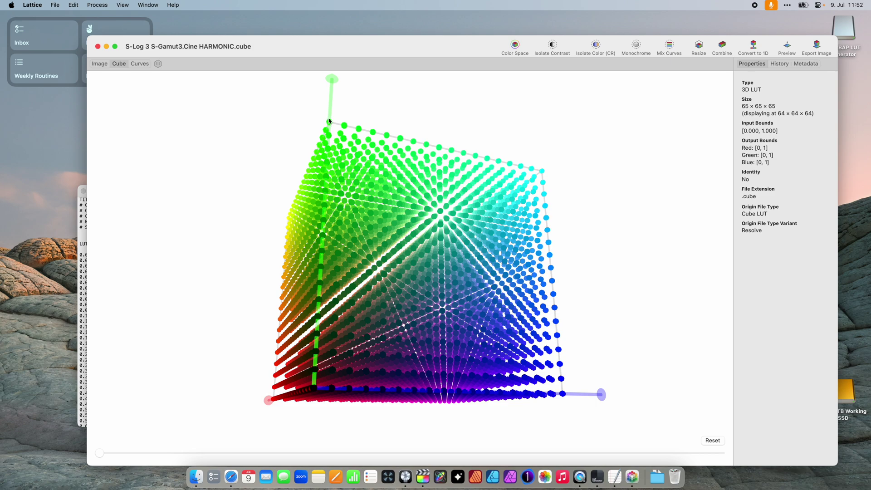
pyautogui.moveTo(334, 228); pyautogui.dragTo(328, 315)
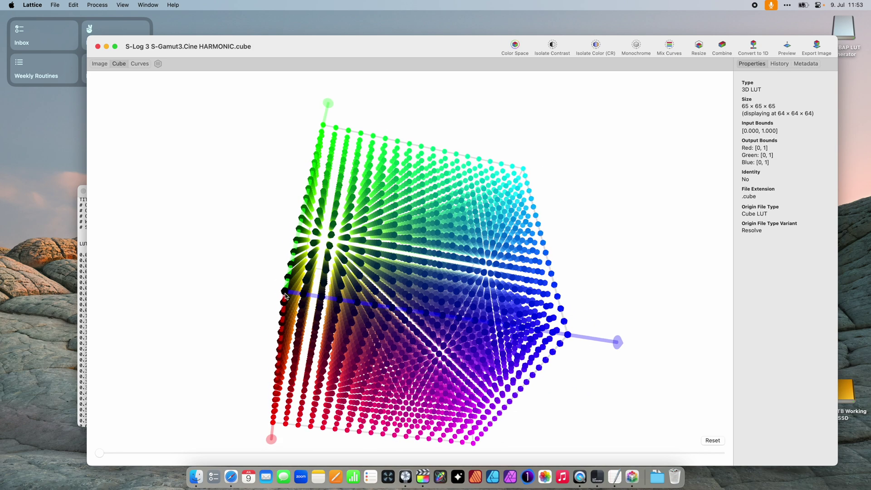
pyautogui.moveTo(285, 296); pyautogui.dragTo(366, 333)
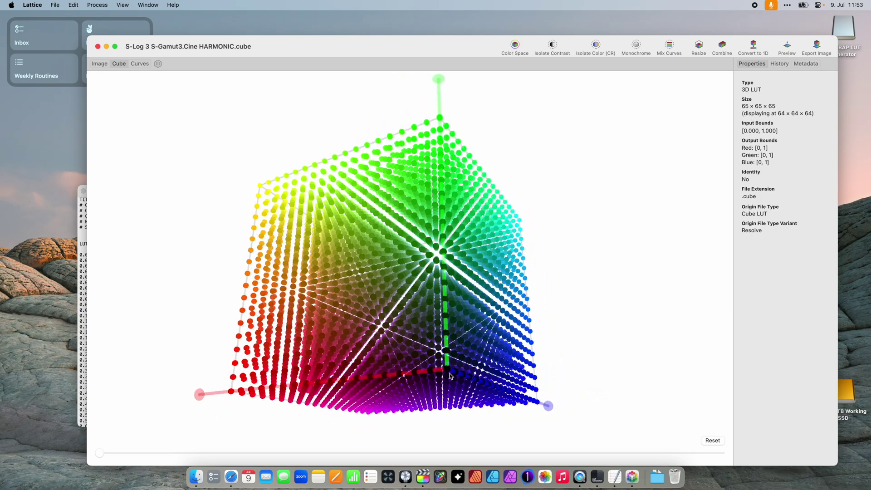
pyautogui.moveTo(448, 372); pyautogui.dragTo(470, 356)
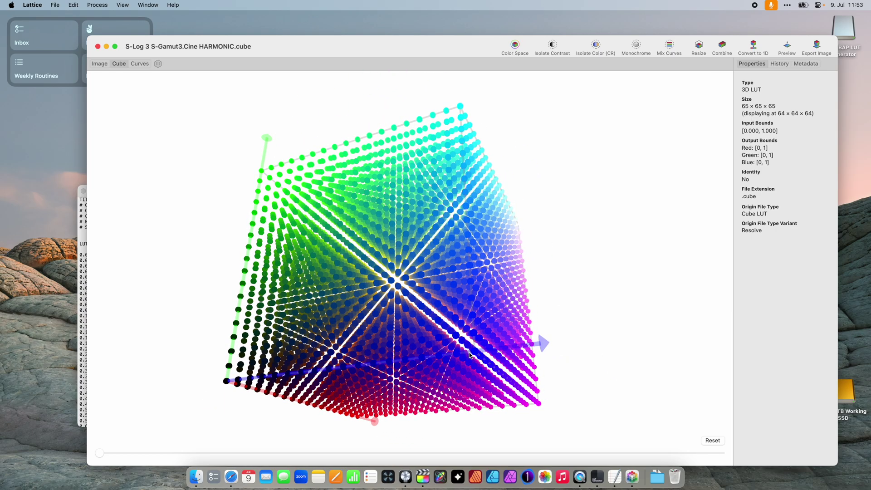
pyautogui.moveTo(382, 425); pyautogui.dragTo(517, 367)
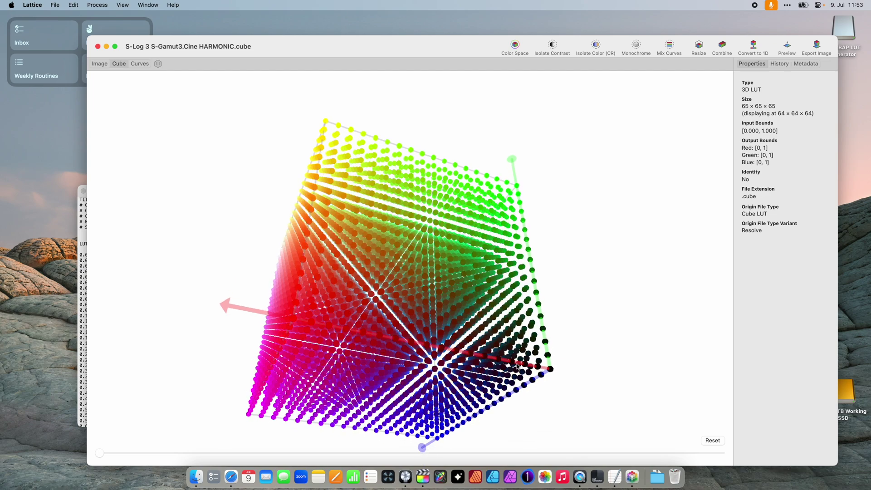
pyautogui.moveTo(552, 371); pyautogui.dragTo(389, 360)
pyautogui.moveTo(304, 331); pyautogui.dragTo(359, 357)
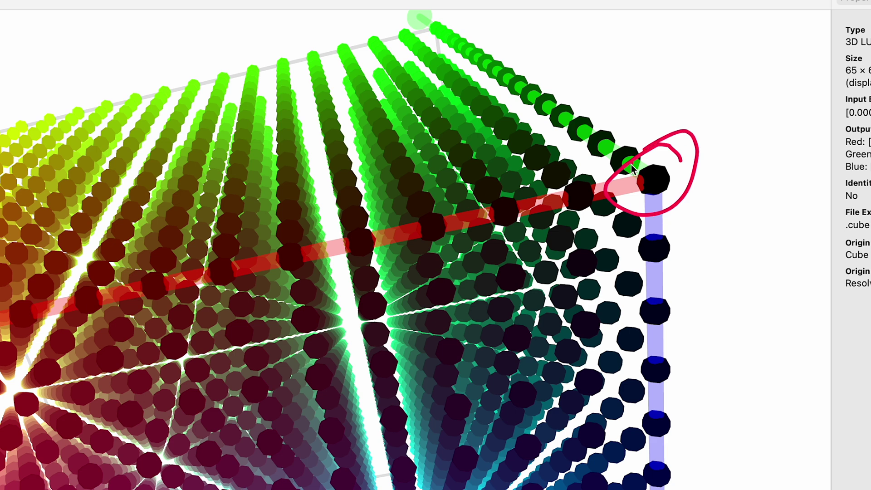
pyautogui.moveTo(512, 210); pyautogui.dragTo(638, 182)
pyautogui.moveTo(565, 108)
pyautogui.mouseDown()
pyautogui.moveTo(619, 136)
pyautogui.moveTo(652, 173)
pyautogui.mouseUp()
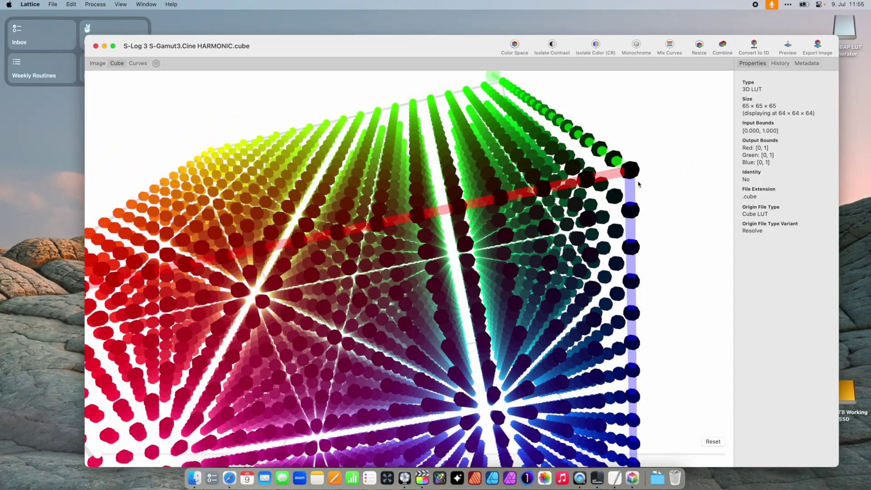
# - Switch back to TextEdit with the value table of the HARMONIC .cube file
pyautogui.click(617, 476)
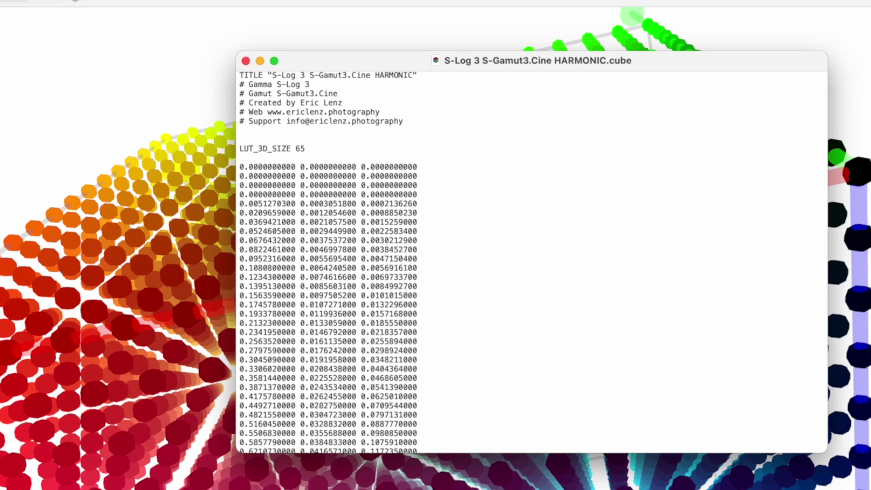
# - Compare the white corner of the HARMONIC 3D cube in Lattice with the last rows of the value table in TextEdit
pyautogui.click(856, 172)
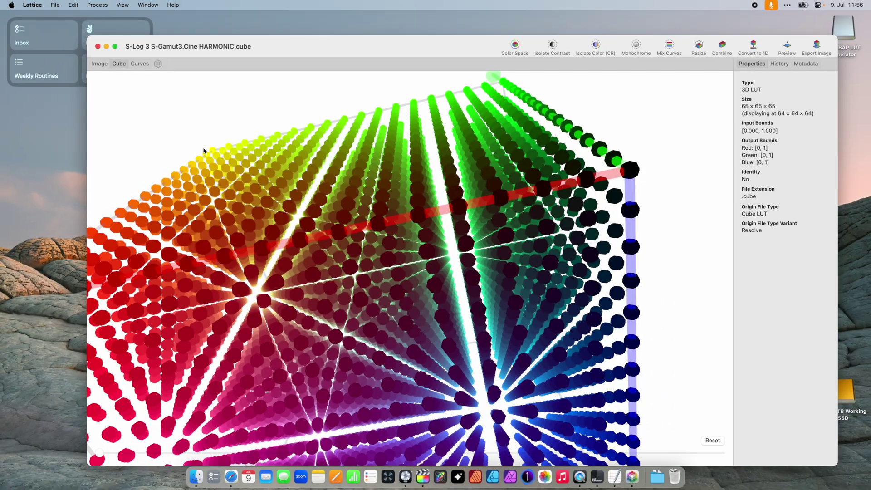
pyautogui.moveTo(204, 150); pyautogui.dragTo(582, 203)
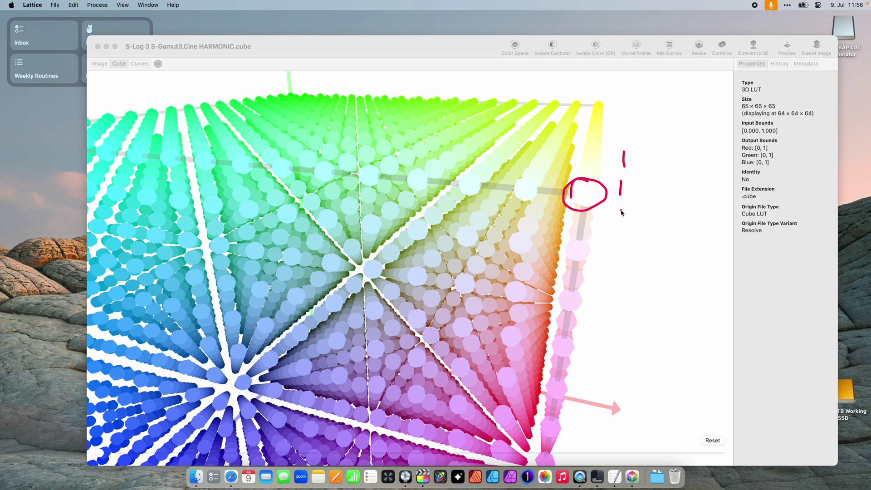
pyautogui.scroll(-10, 535, 170)
pyautogui.scroll(-10, 598, 127)
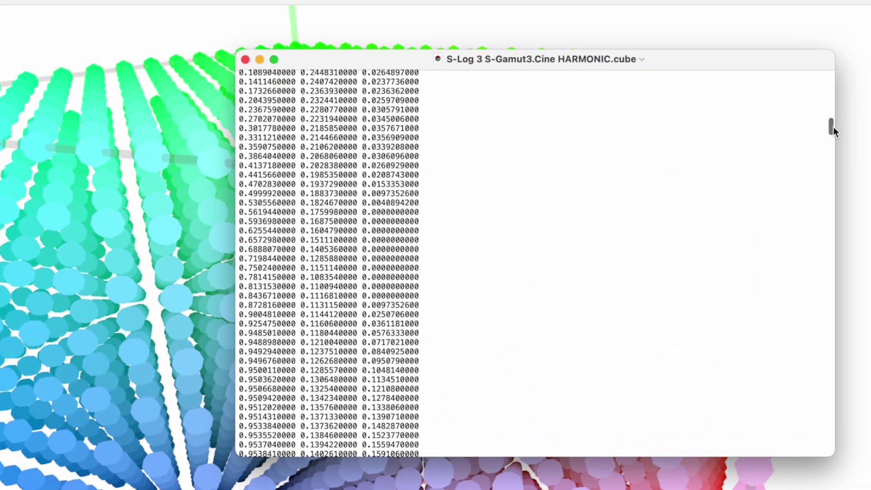
pyautogui.moveTo(608, 136); pyautogui.dragTo(607, 276)
pyautogui.moveTo(840, 349); pyautogui.dragTo(845, 454)
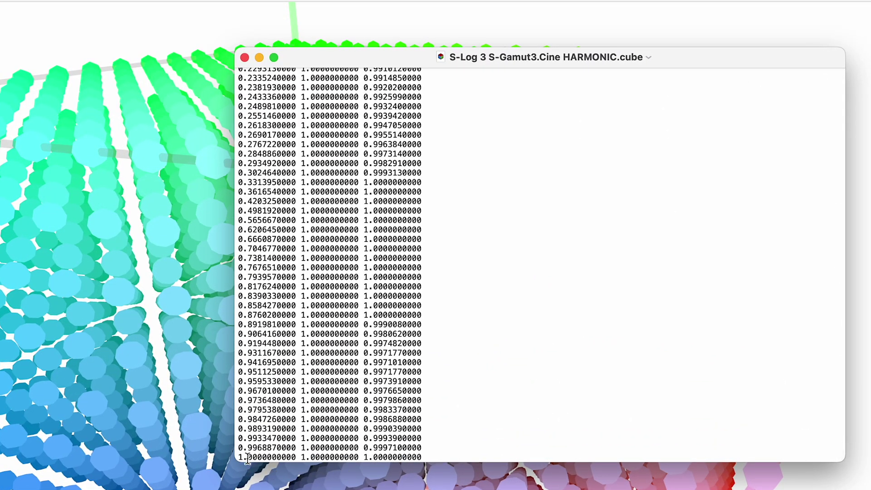
pyautogui.click(310, 458)
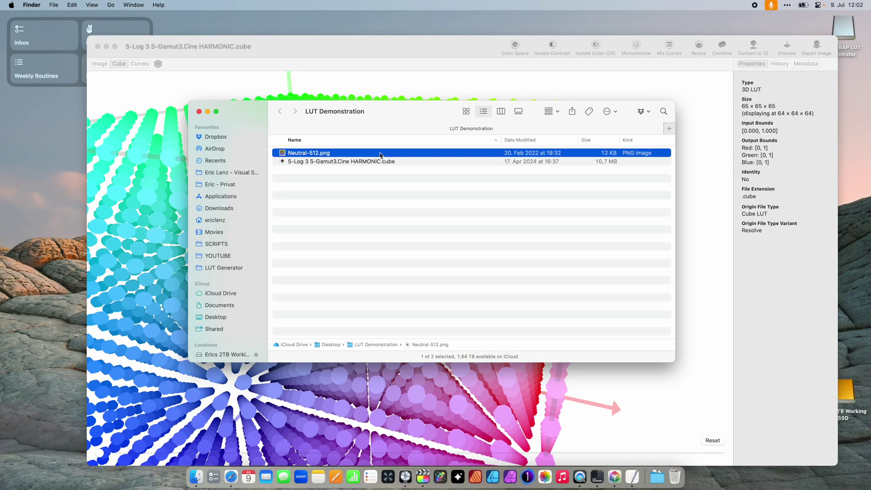
# - Open Neutral-512.png from the LUT Demonstration folder in Preview and show its file information
pyautogui.doubleClick(380, 156)
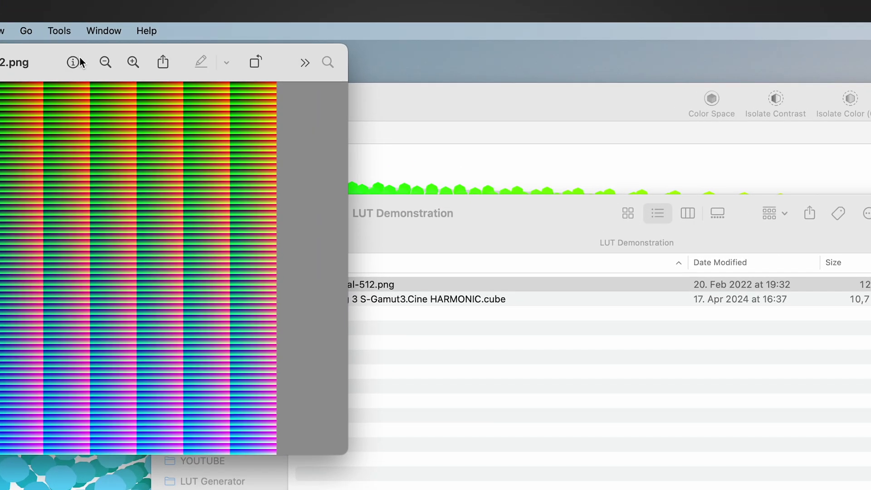
pyautogui.click(74, 62)
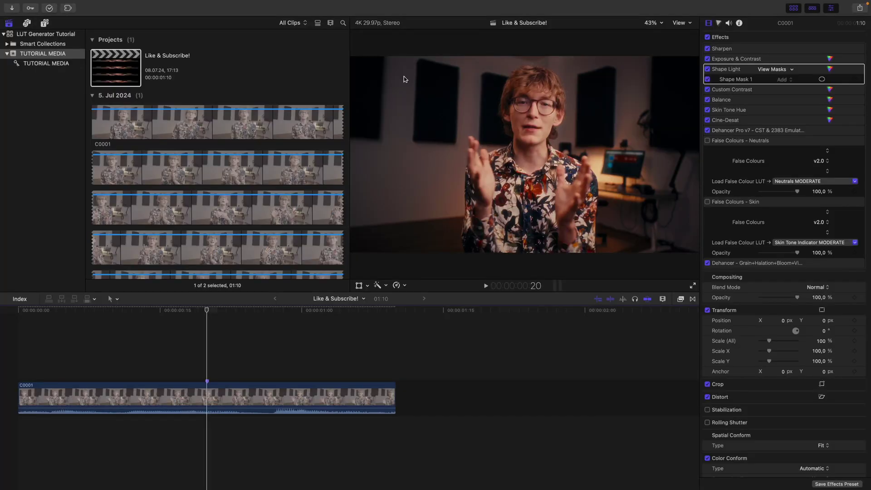
# - Start a new Final Cut Pro project named "Load HALD" in the TUTORIAL MEDIA event with the Custom video format
pyautogui.press('super+n')
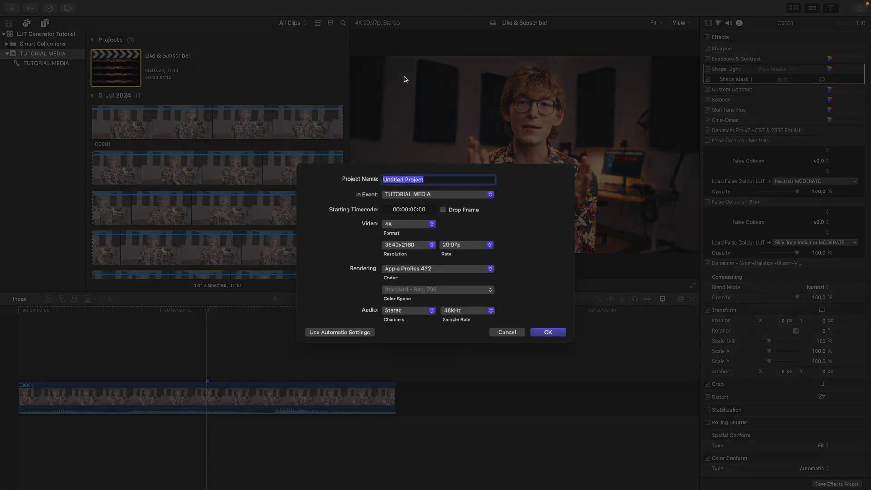
pyautogui.write('Load HAL')
pyautogui.write('D')
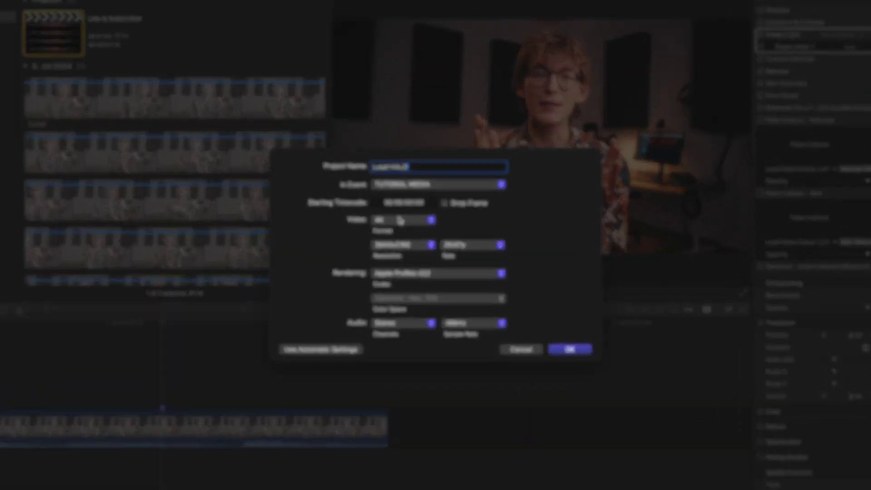
pyautogui.click(391, 219)
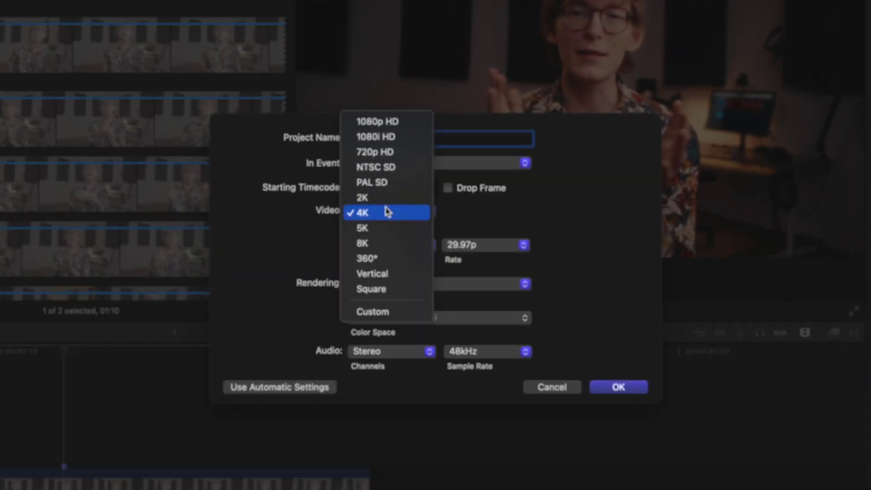
pyautogui.click(368, 314)
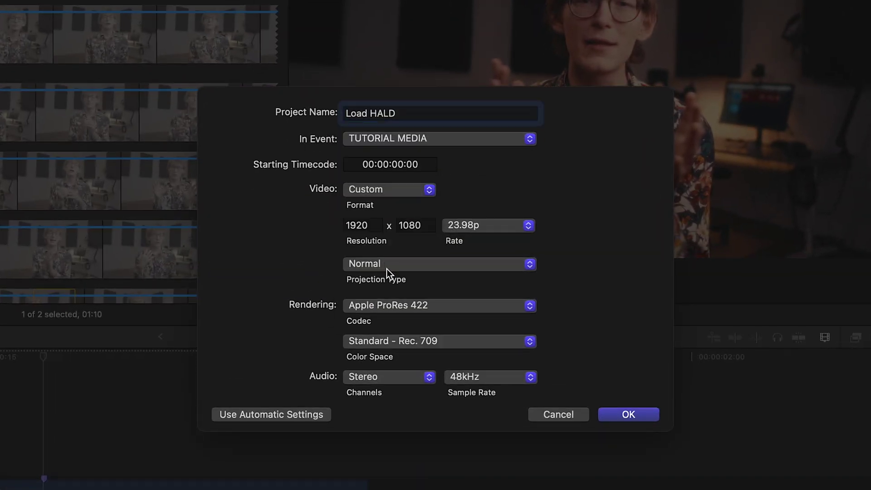
# - Set the project resolution to 512 x 512, create the project and open it
pyautogui.doubleClick(357, 225)
pyautogui.write('512')
pyautogui.click(422, 226)
pyautogui.doubleClick(422, 226)
pyautogui.write('512')
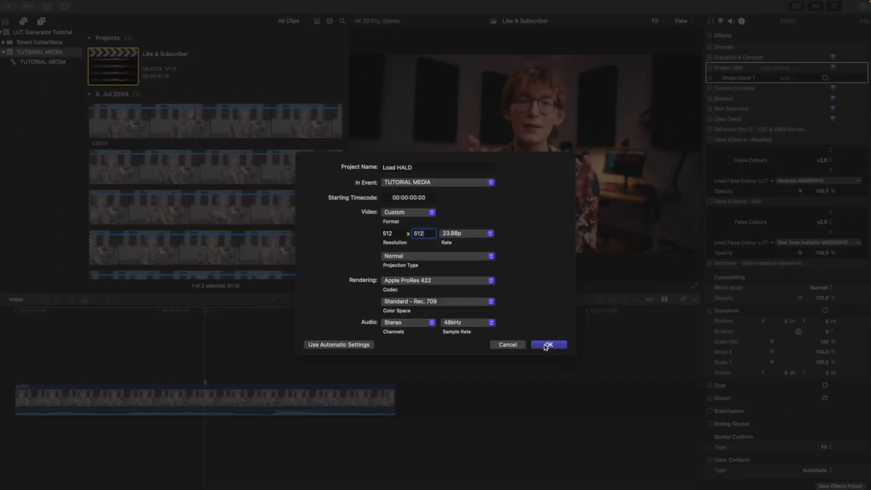
pyautogui.click(628, 414)
pyautogui.click(117, 111)
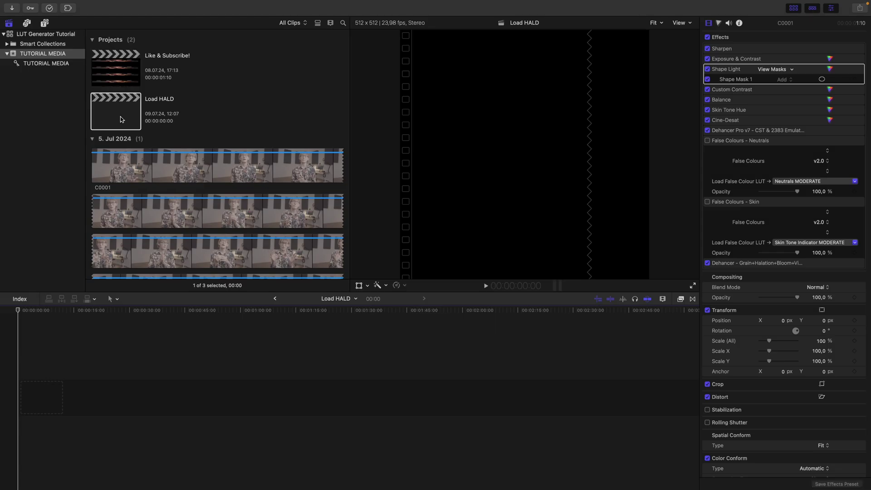
# - Add Neutral-512.png from the Finder folder to the empty Load HALD timeline
pyautogui.hotkey('ctrl', 'Left')
pyautogui.moveTo(308, 153); pyautogui.dragTo(70, 405)
pyautogui.hotkey('ctrl', 'Right')
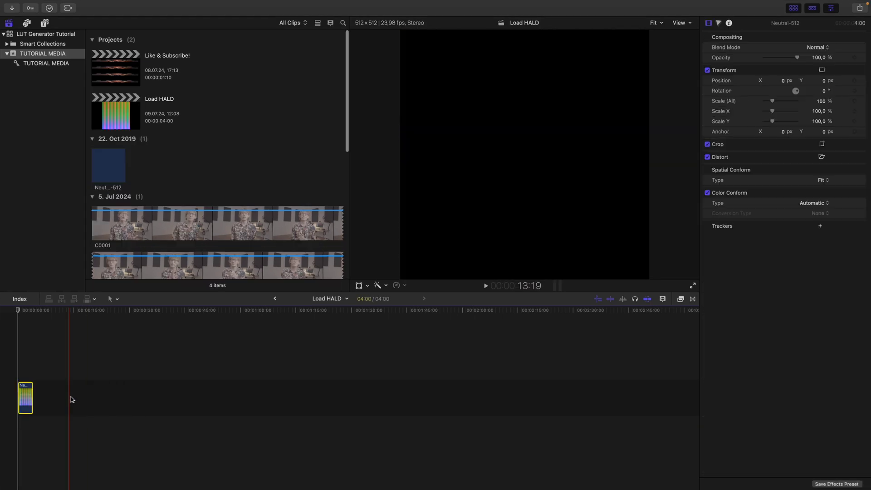
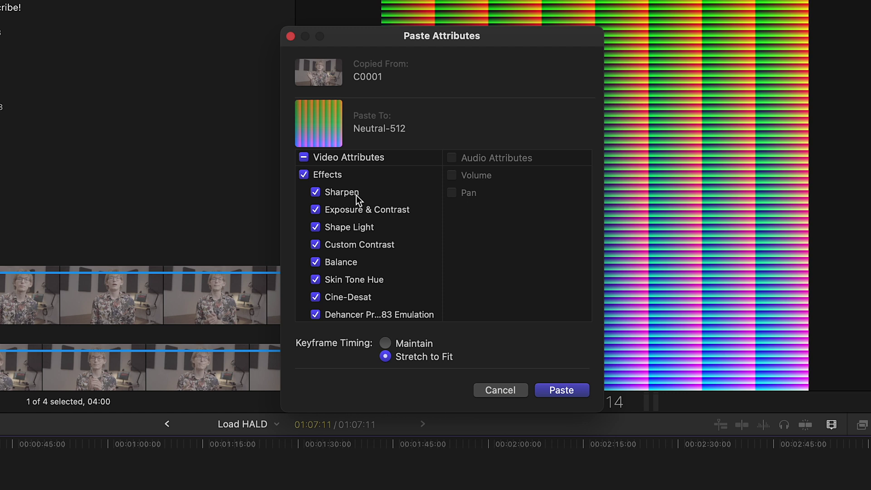
# - Paste the copied effects of C0001 onto the Neutral-512 clip, excluding Sharpen and Shape Light, and hide the browser
pyautogui.click(356, 195)
pyautogui.click(353, 230)
pyautogui.scroll(-5, 355, 240)
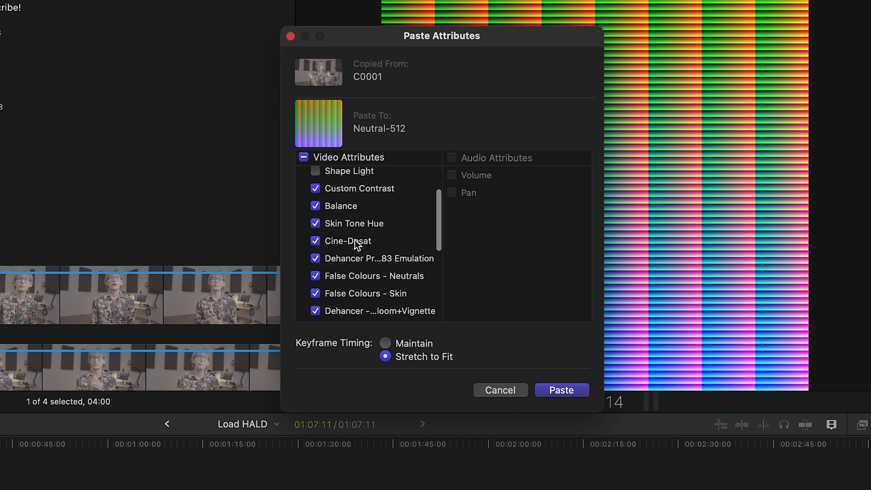
pyautogui.scroll(-8, 355, 241)
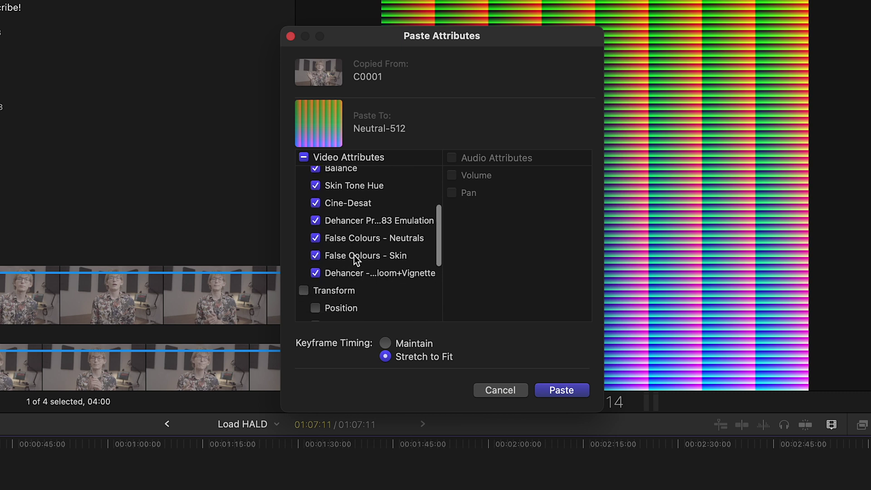
pyautogui.scroll(3, 350, 276)
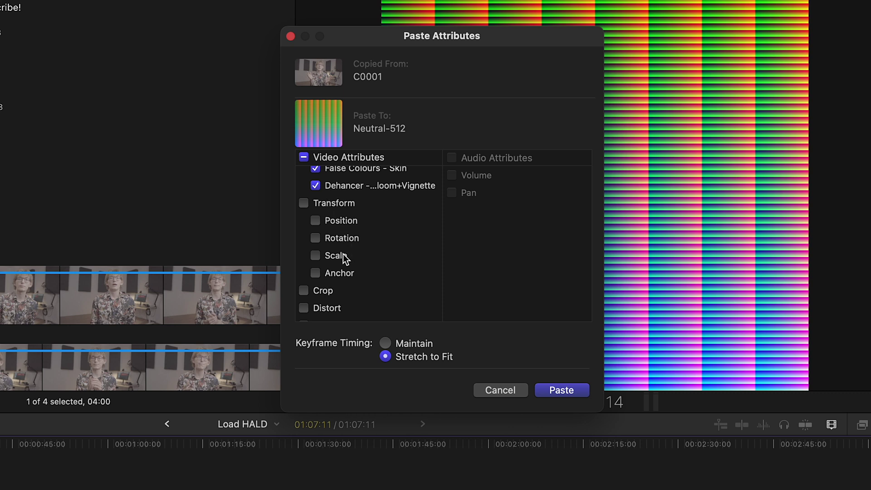
pyautogui.scroll(-2, 339, 286)
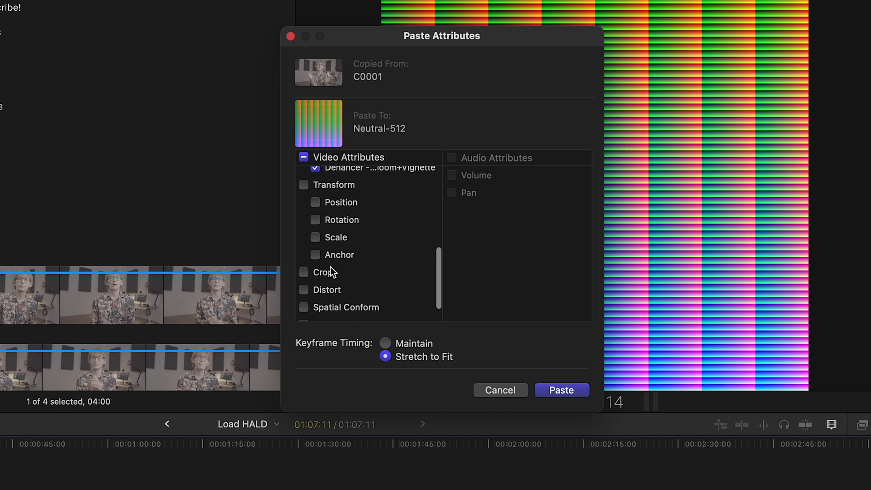
pyautogui.scroll(-2, 331, 289)
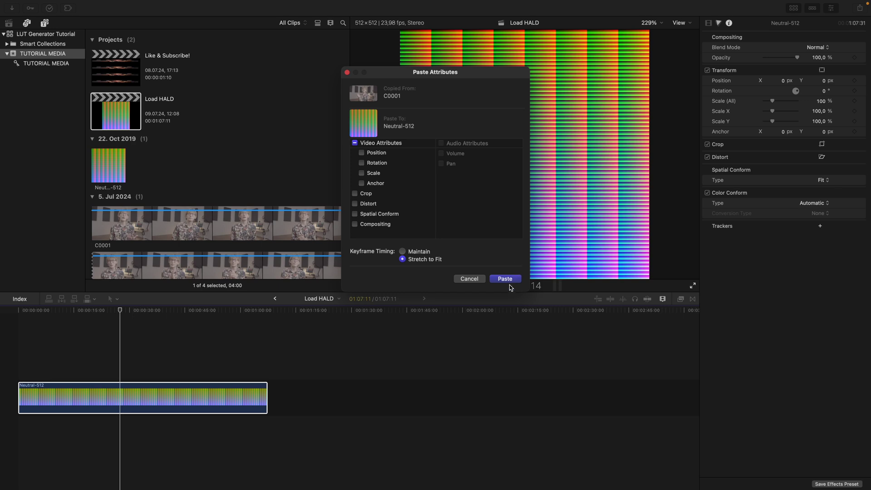
pyautogui.click(505, 278)
pyautogui.press('ctrl+super+1')
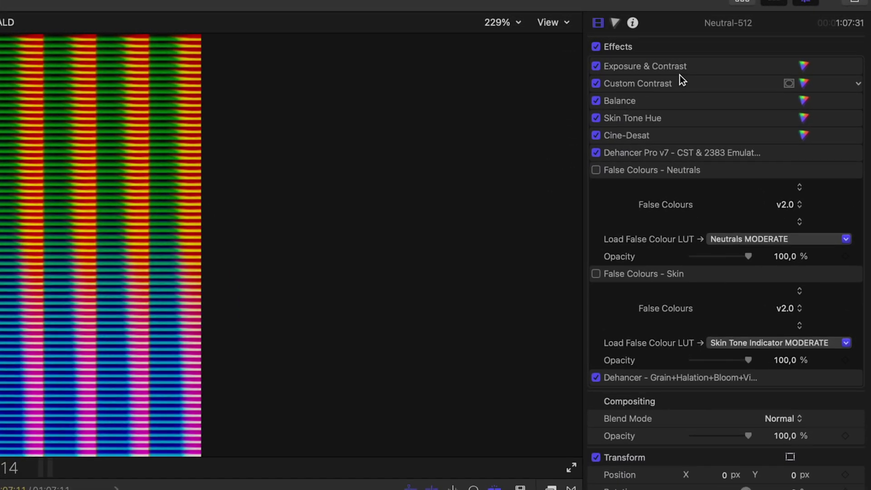
# - Review the effects pasted on Neutral-512 one by one, from Exposure & Contrast through Cine-Desat to Dehancer Pro v7
pyautogui.click(680, 73)
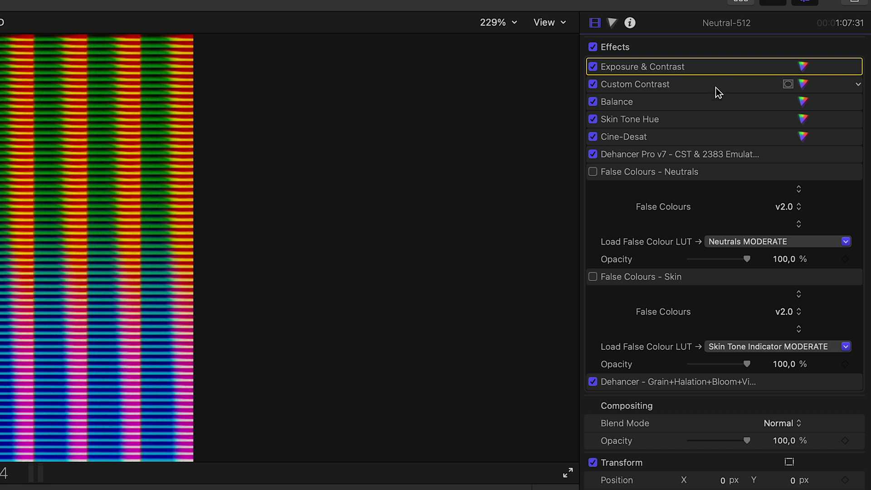
pyautogui.click(716, 88)
pyautogui.click(680, 105)
pyautogui.click(680, 124)
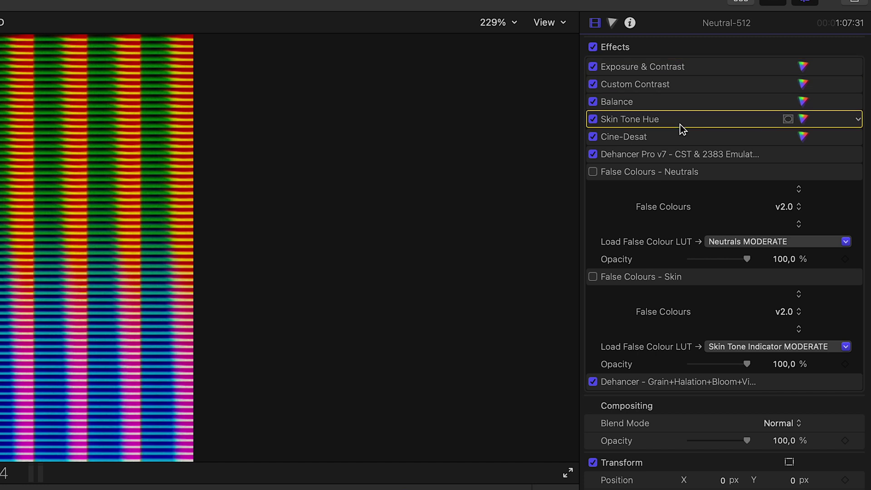
pyautogui.click(662, 141)
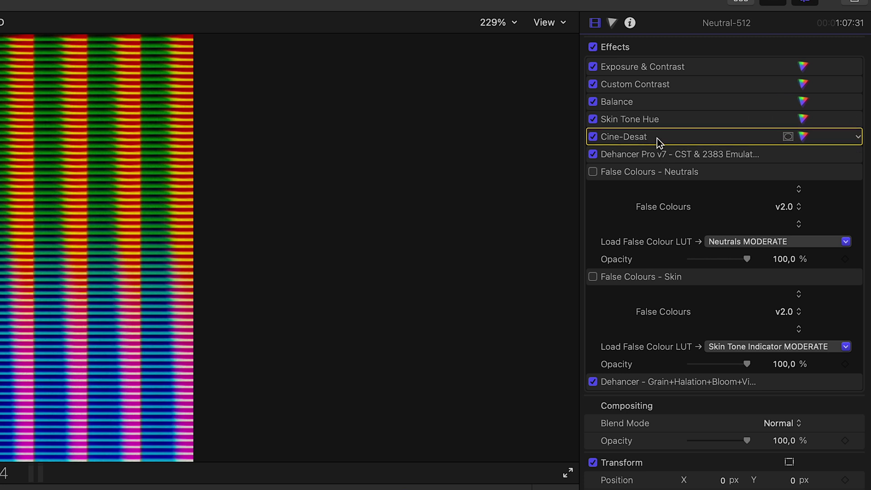
pyautogui.click(703, 156)
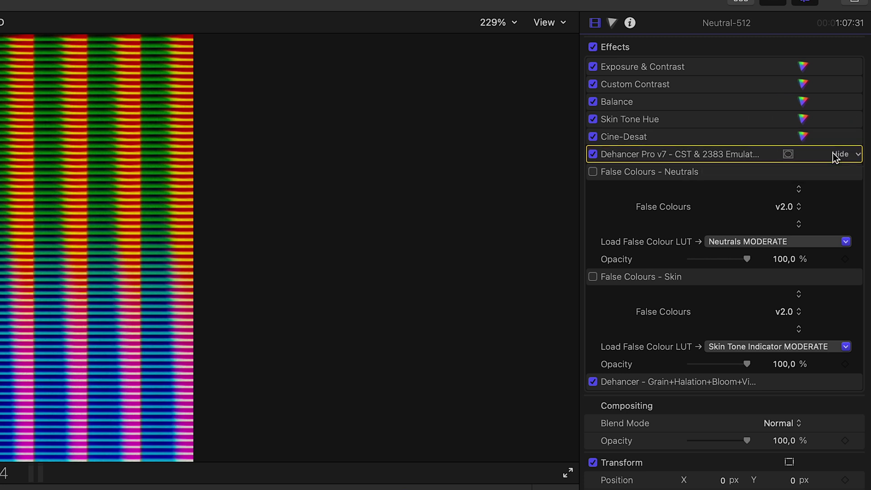
# - Expand the Dehancer Pro v7 CST & 2383 emulation effect, examine its settings and collapse it again
pyautogui.click(834, 154)
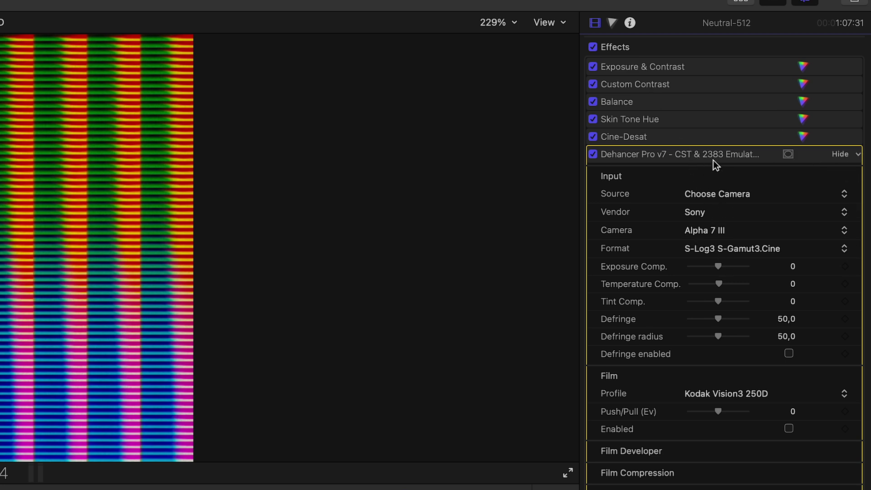
pyautogui.scroll(-10, 730, 250)
pyautogui.scroll(-15, 737, 364)
pyautogui.scroll(20, 758, 321)
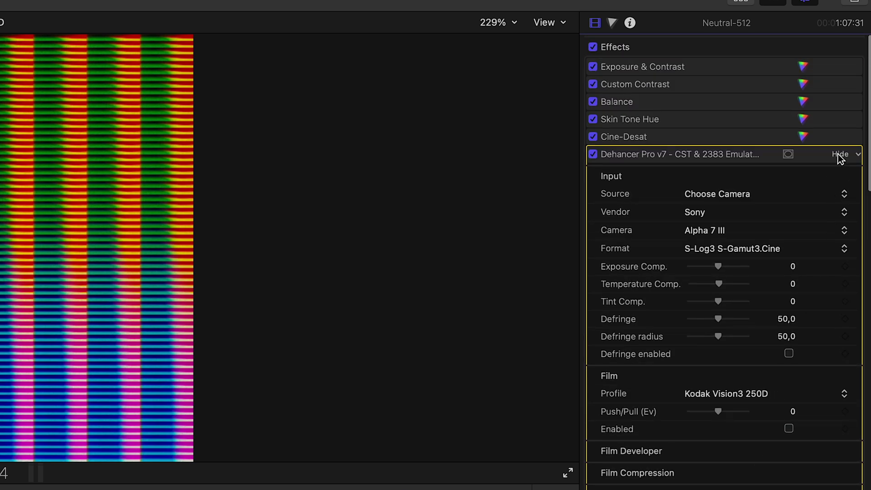
pyautogui.click(839, 155)
# - Disable Film Grain, Halation and Bloom in the Dehancer Grain+Halation+Bloom effect of the Neutral-512 clip, and select that effect
pyautogui.scroll(-2, 821, 203)
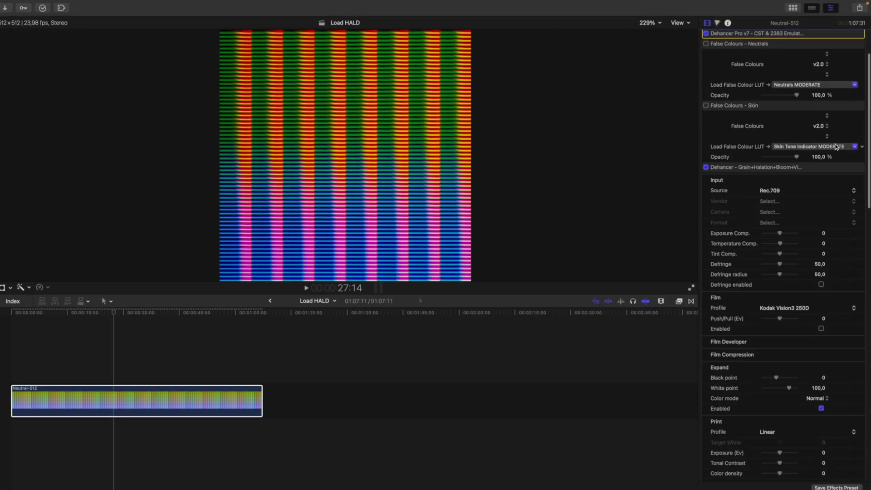
pyautogui.scroll(-2, 814, 229)
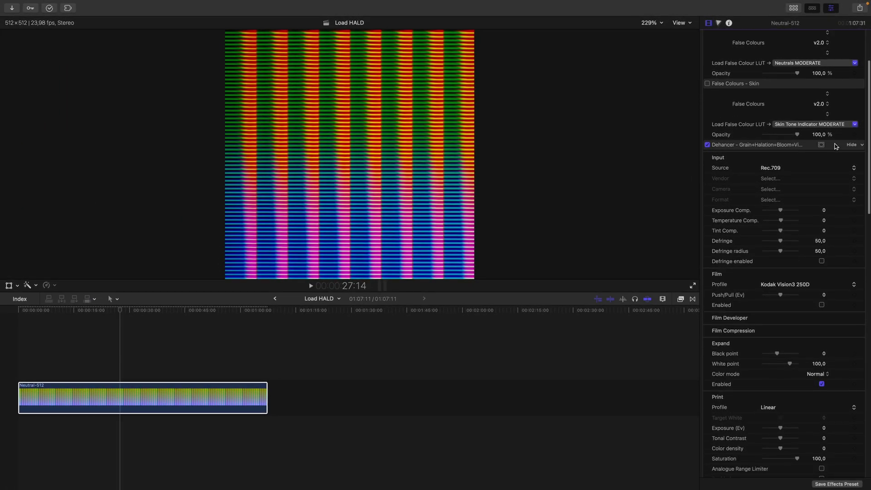
pyautogui.scroll(-2, 836, 144)
pyautogui.scroll(-5, 836, 152)
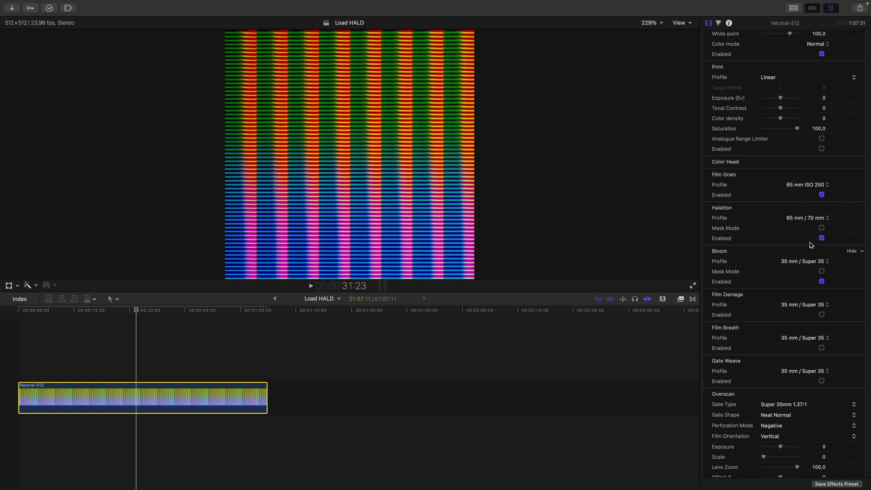
pyautogui.click(649, 24)
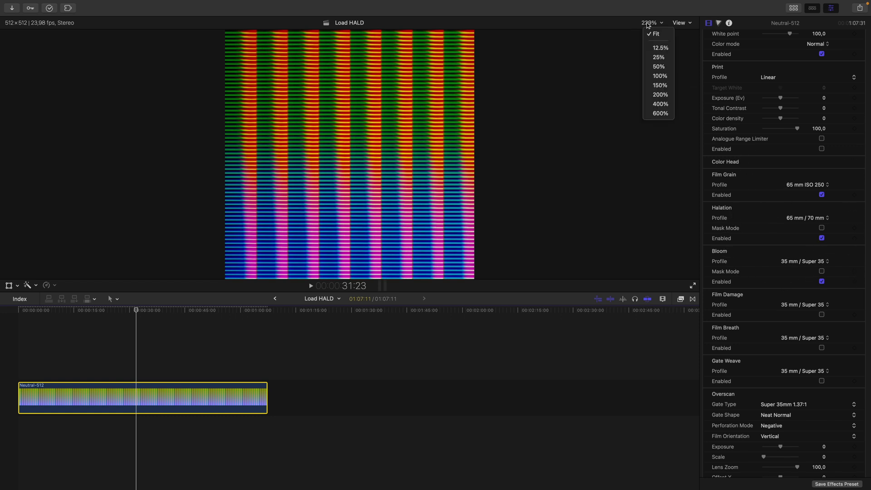
pyautogui.click(659, 96)
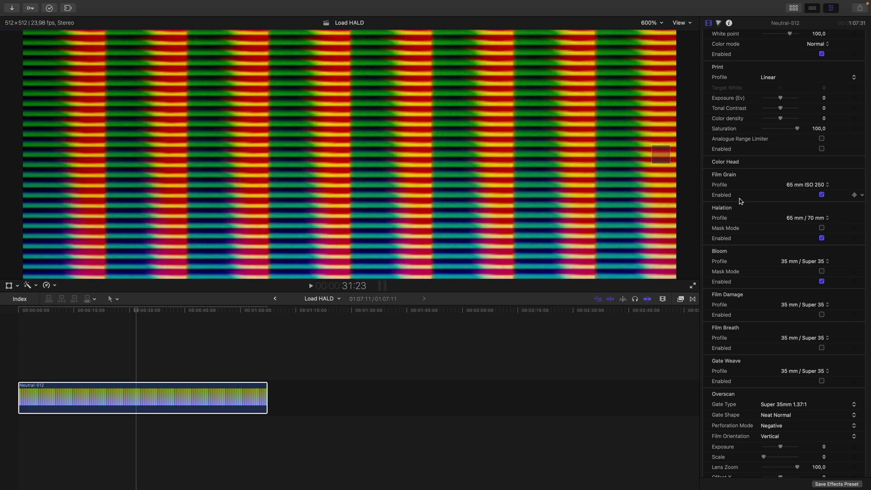
pyautogui.click(822, 198)
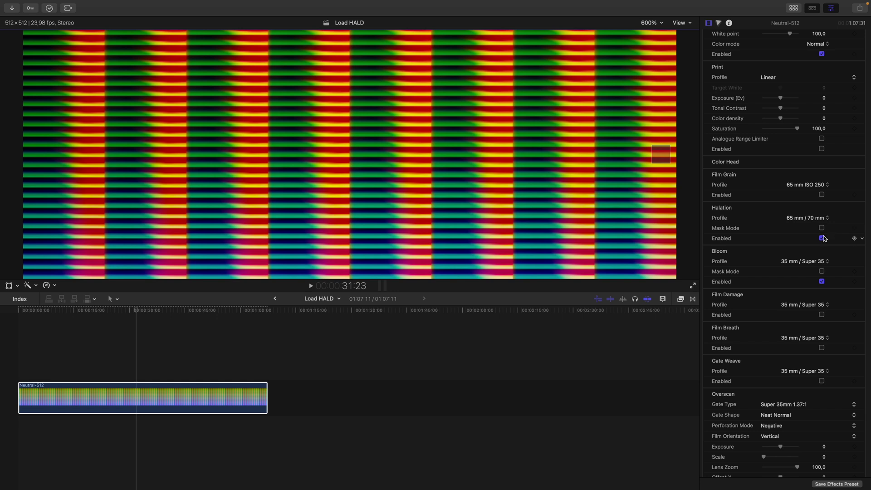
pyautogui.click(823, 238)
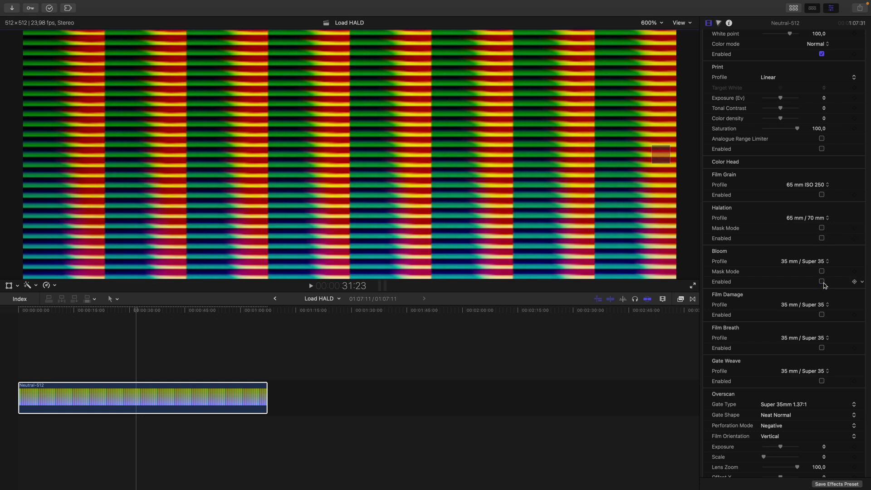
pyautogui.scroll(10, 825, 285)
pyautogui.click(803, 77)
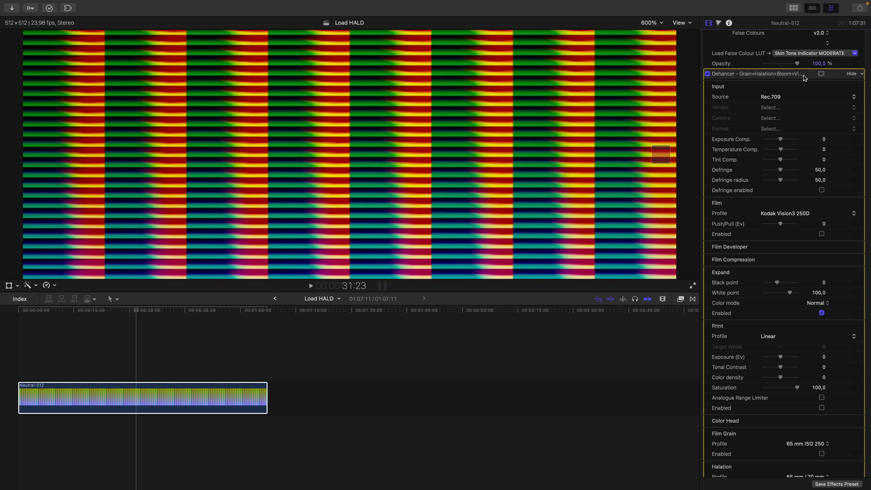
# - Delete the Dehancer Grain+Halation+Bloom effect from the Neutral-512 clip and fit the whole image in the viewer
pyautogui.press('Delete')
pyautogui.click(651, 23)
pyautogui.click(658, 35)
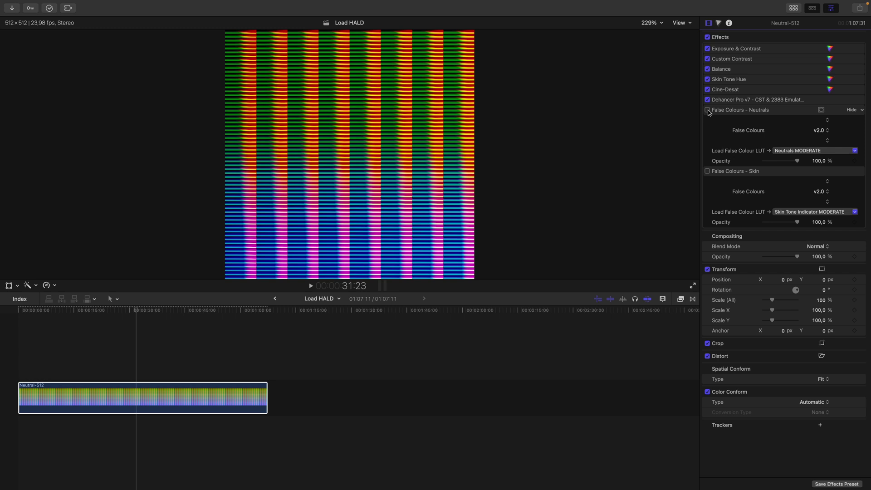
# - Delete the False Colours Neutrals and Skin effects from Neutral-512, and turn off Transform, Crop, Distort and Color Conform
pyautogui.click(708, 171)
pyautogui.click(708, 172)
pyautogui.click(733, 173)
pyautogui.keyDown('shift'); pyautogui.click(738, 110); pyautogui.keyUp('shift')
pyautogui.press('Delete')
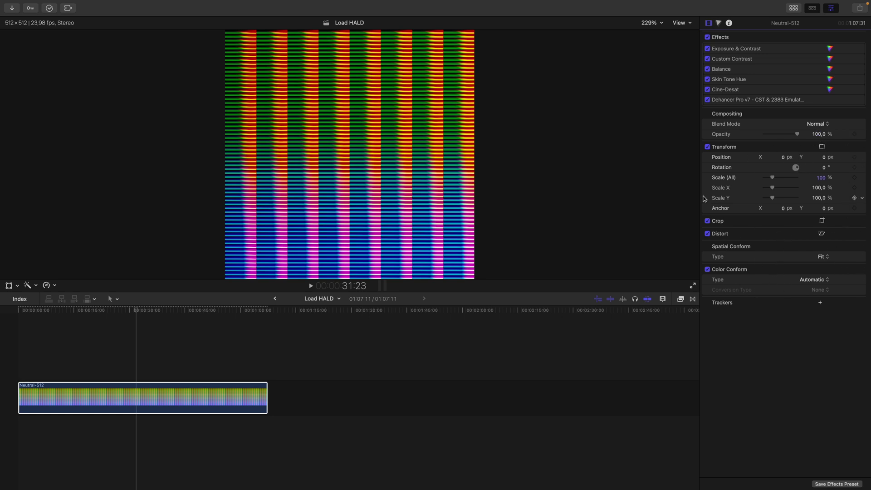
pyautogui.click(708, 146)
pyautogui.click(709, 221)
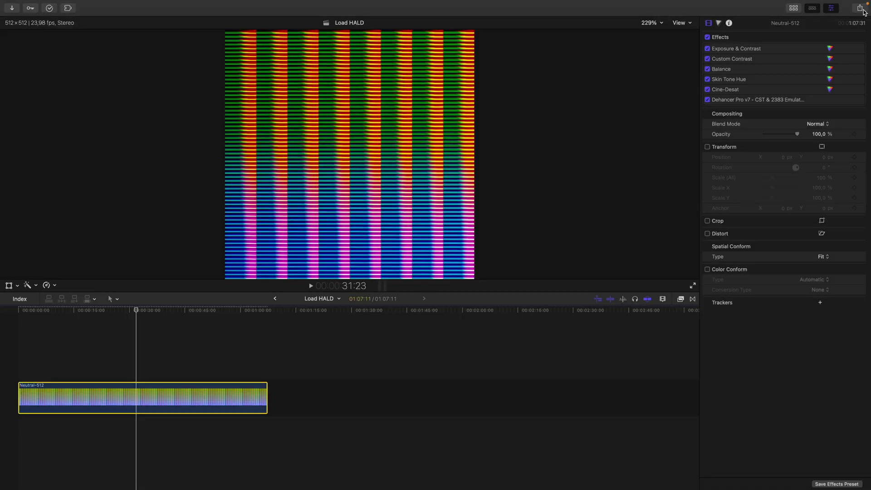
# - Export the current frame as a PNG image and continue to the save location
pyautogui.click(859, 8)
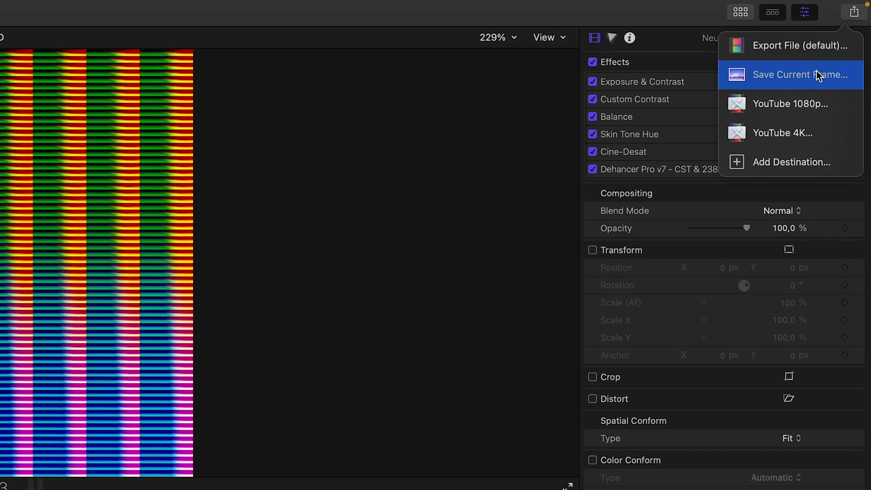
pyautogui.click(816, 73)
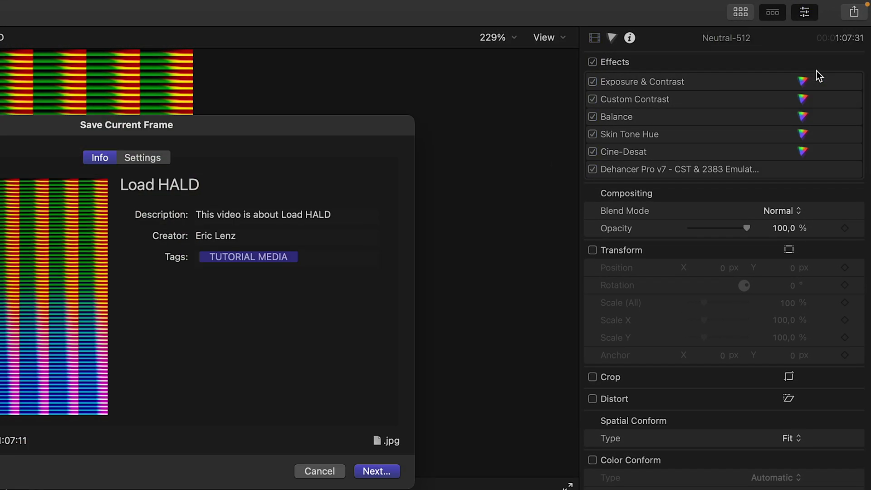
pyautogui.click(167, 156)
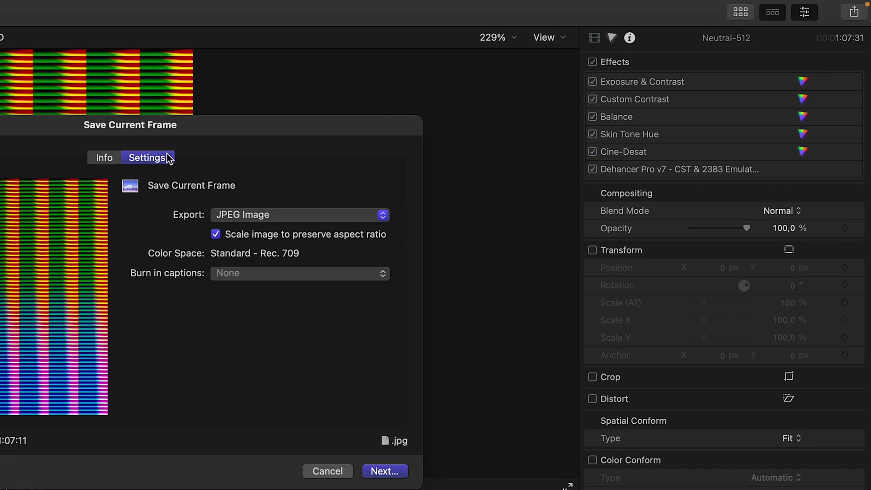
pyautogui.click(237, 211)
pyautogui.click(239, 266)
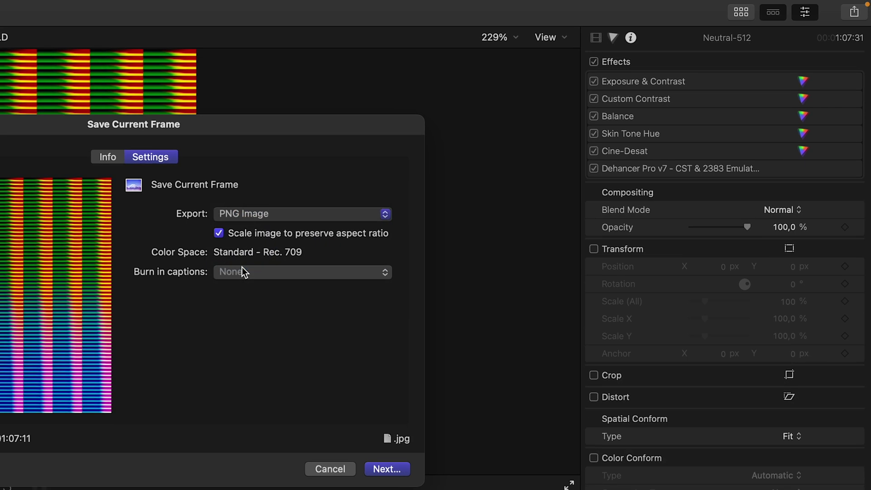
pyautogui.press('Return')
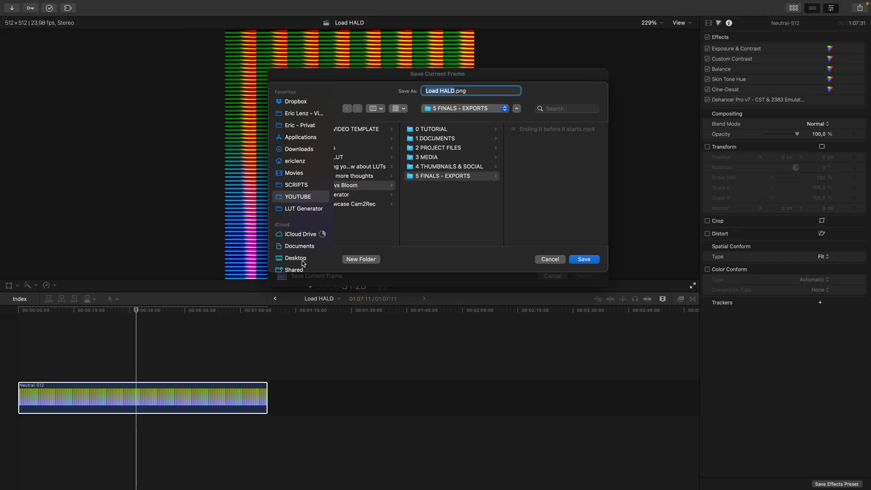
# - Save the frame as Loaded HALD.png in the LUT Demonstration folder on the Desktop
pyautogui.click(302, 260)
pyautogui.click(363, 132)
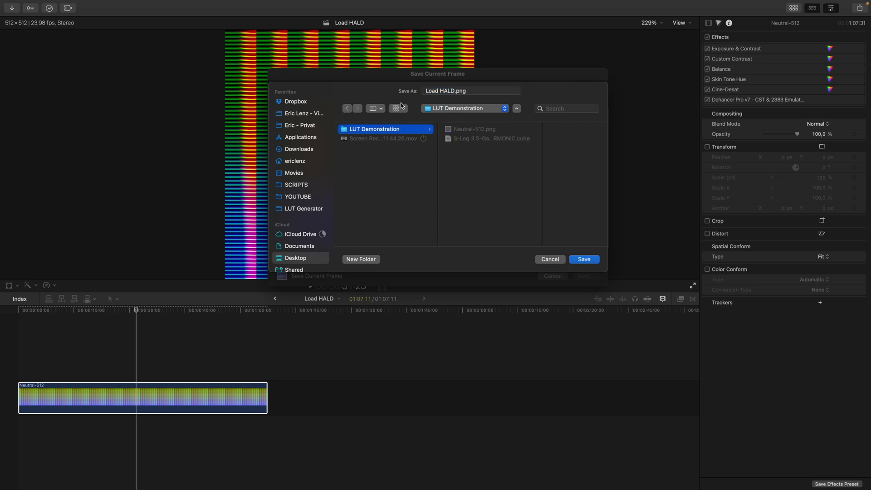
pyautogui.click(439, 92)
pyautogui.write('ed')
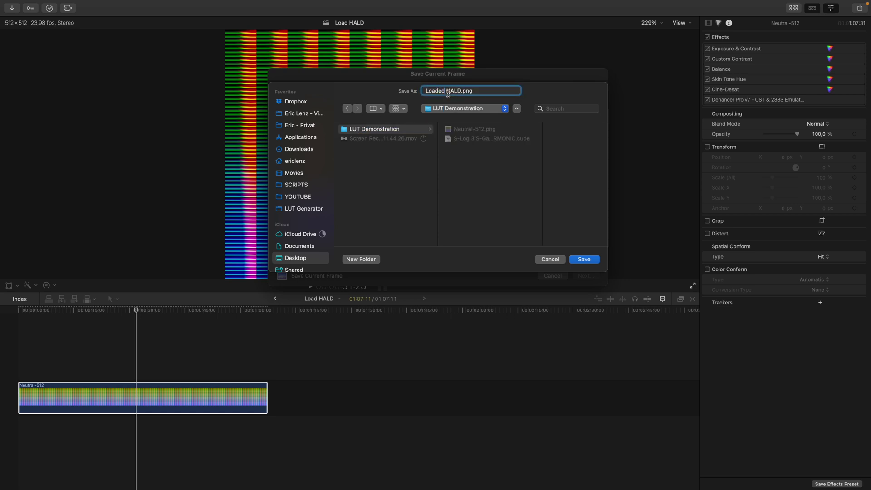
pyautogui.click(594, 264)
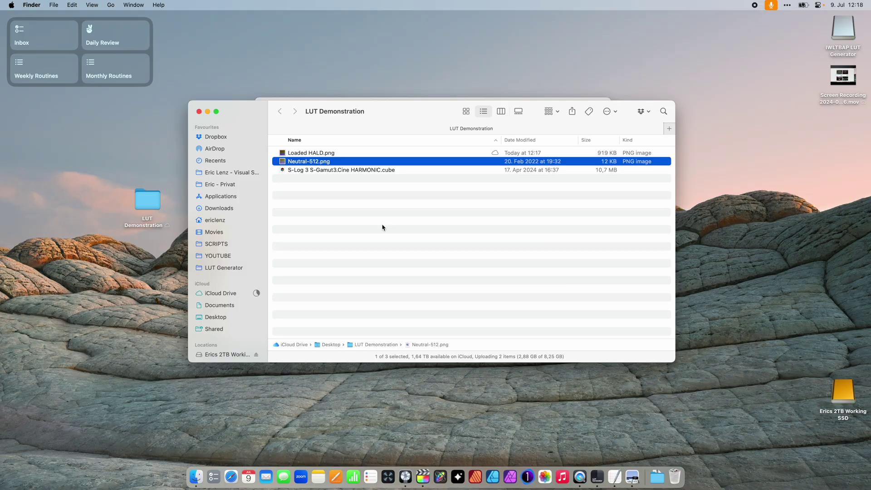
# - Preview Neutral-512.png and Loaded HALD.png in Finder to compare the neutral and graded HALD images
pyautogui.press('space')
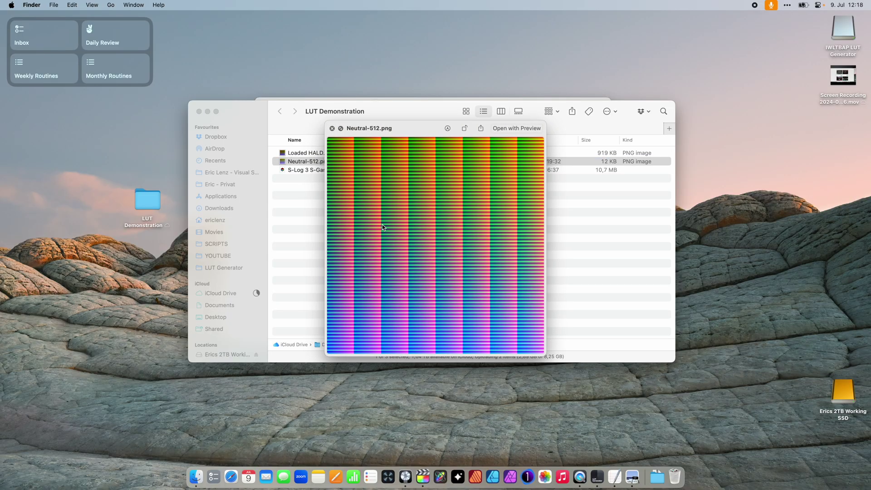
pyautogui.press('Up')
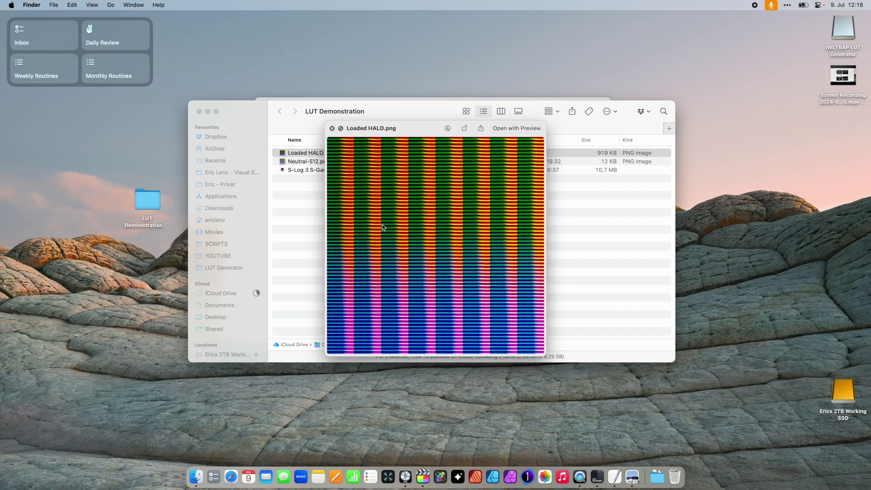
pyautogui.press('space')
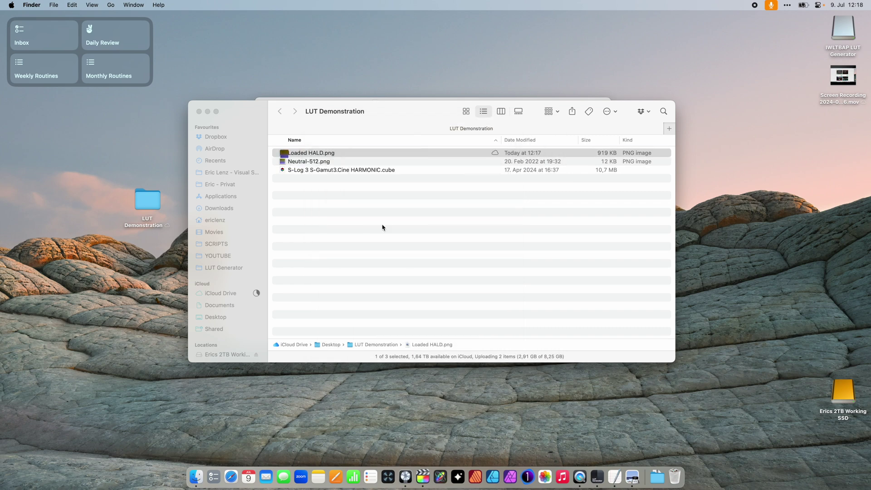
# - Switch to IWLTBAP LUT Generator and convert Loaded HALD.png from the LUT Demonstration folder to a CUBE file
pyautogui.click(595, 484)
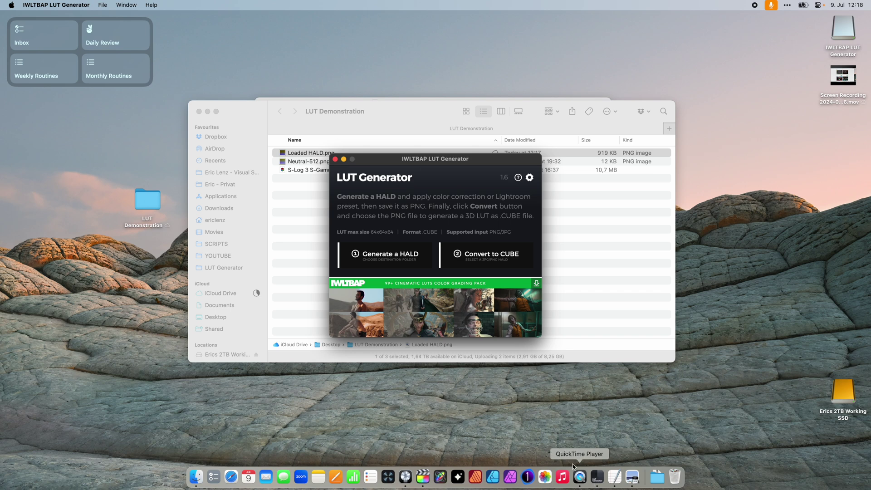
pyautogui.click(492, 256)
pyautogui.click(408, 123)
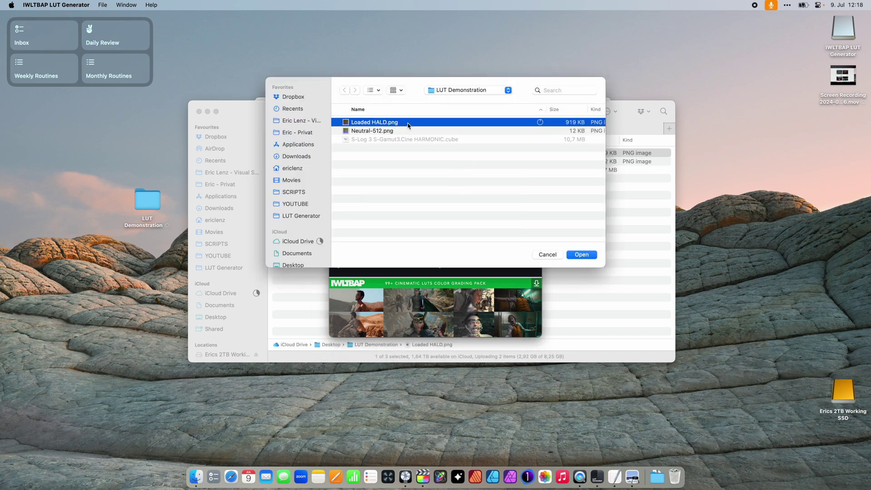
pyautogui.click(583, 255)
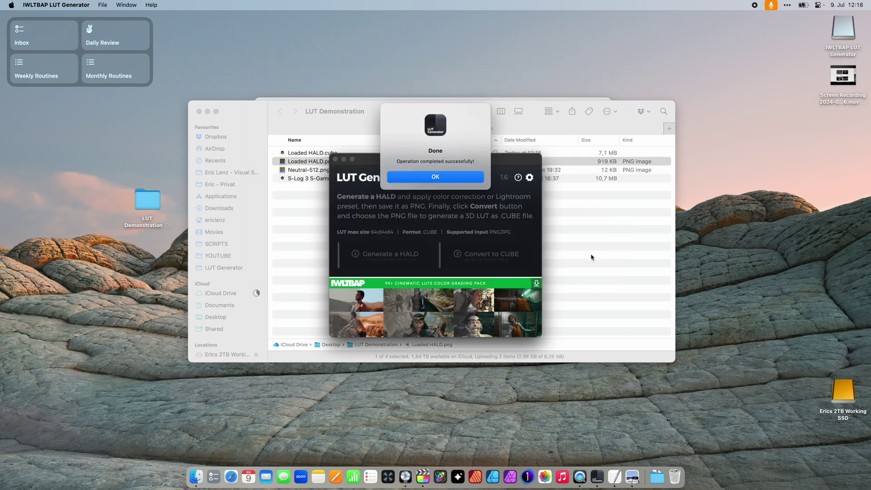